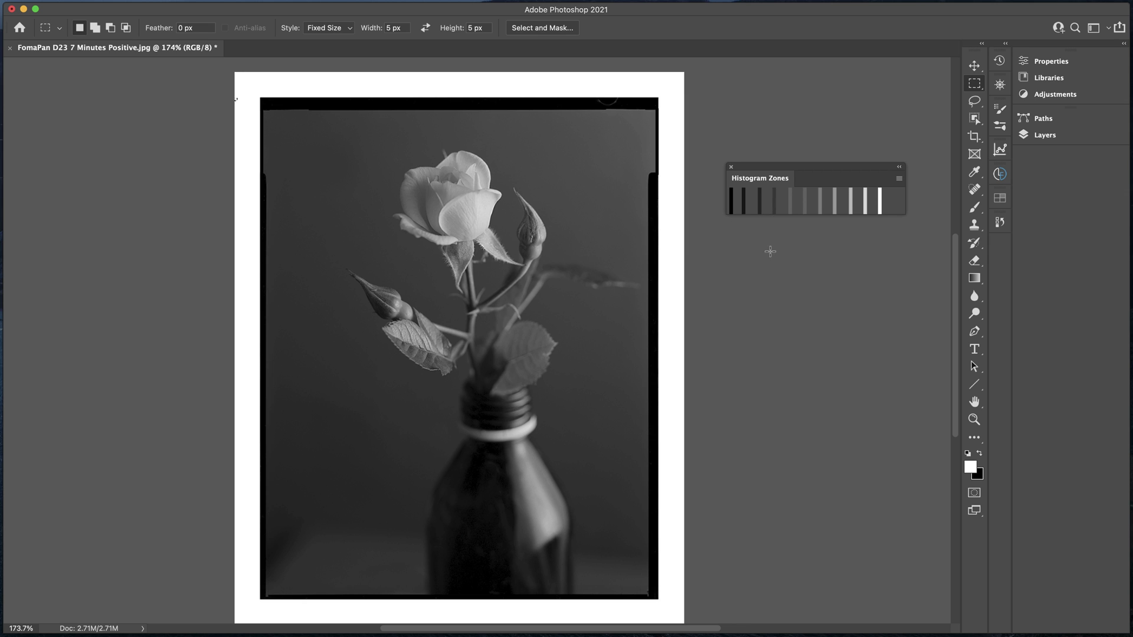
- Show the Histogram panel from the Window menu and line it up below Histogram Zones
drag(759, 169, 765, 171)
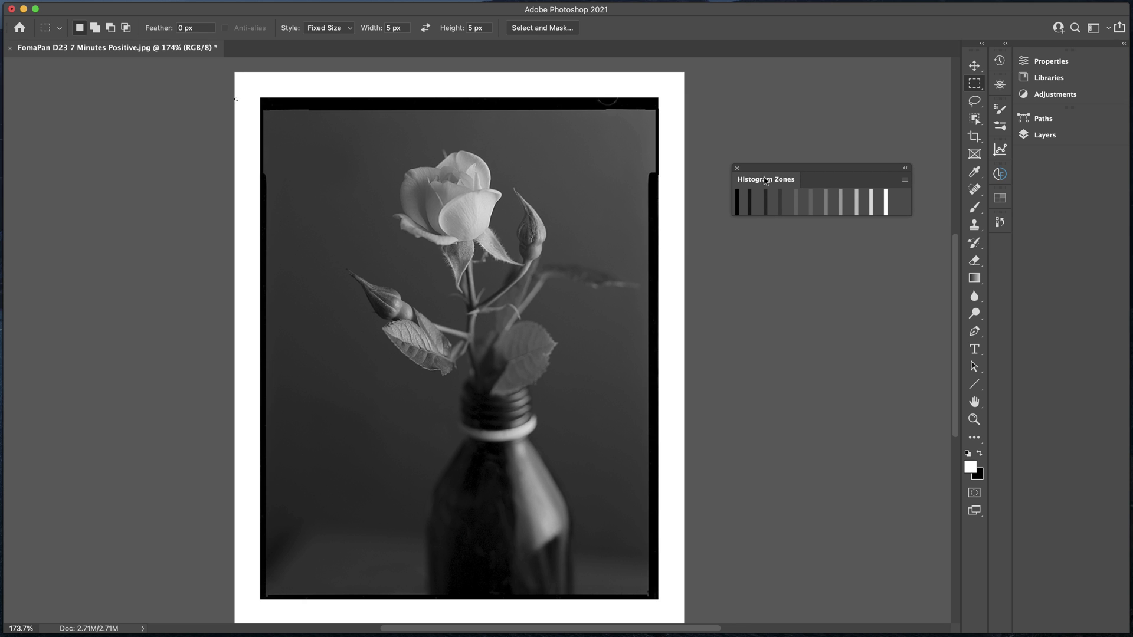
click(156, 1)
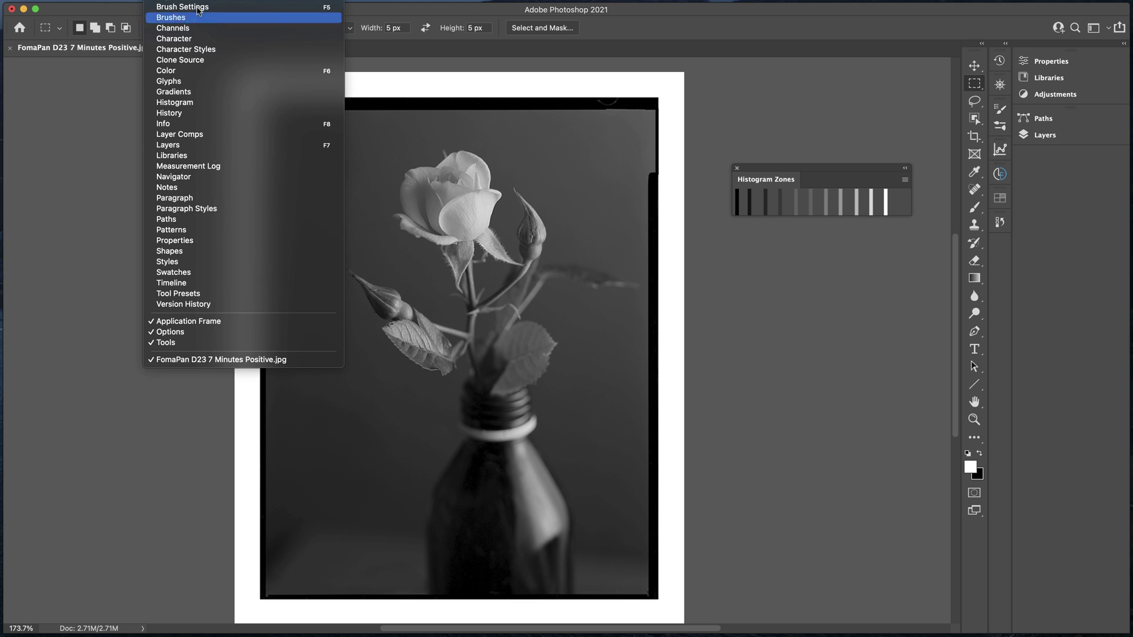
click(183, 103)
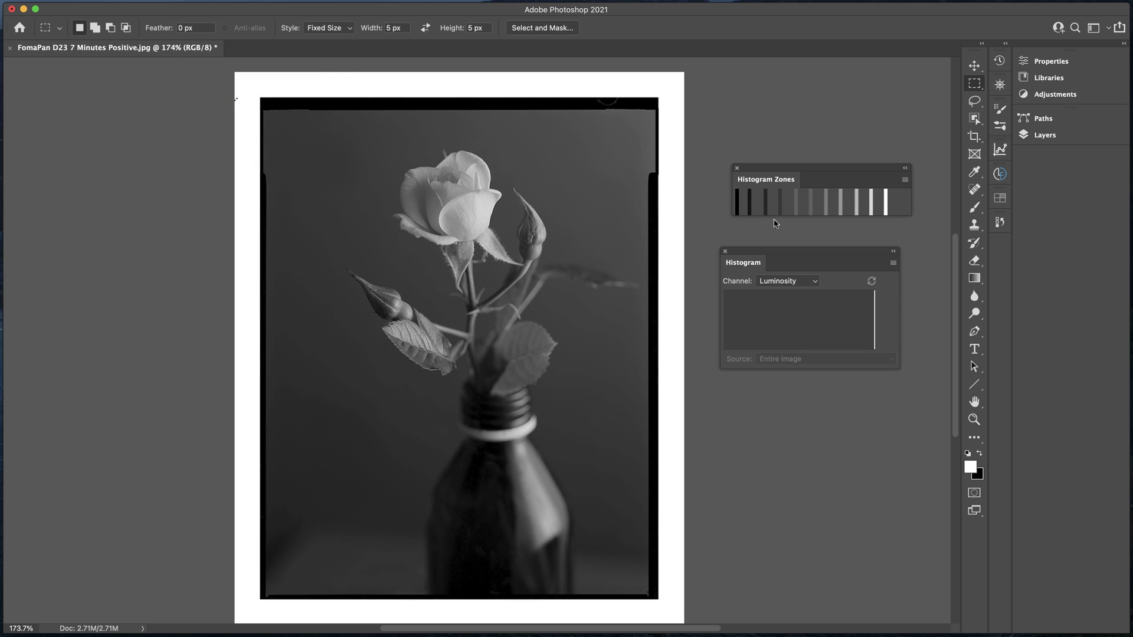
drag(764, 171, 755, 168)
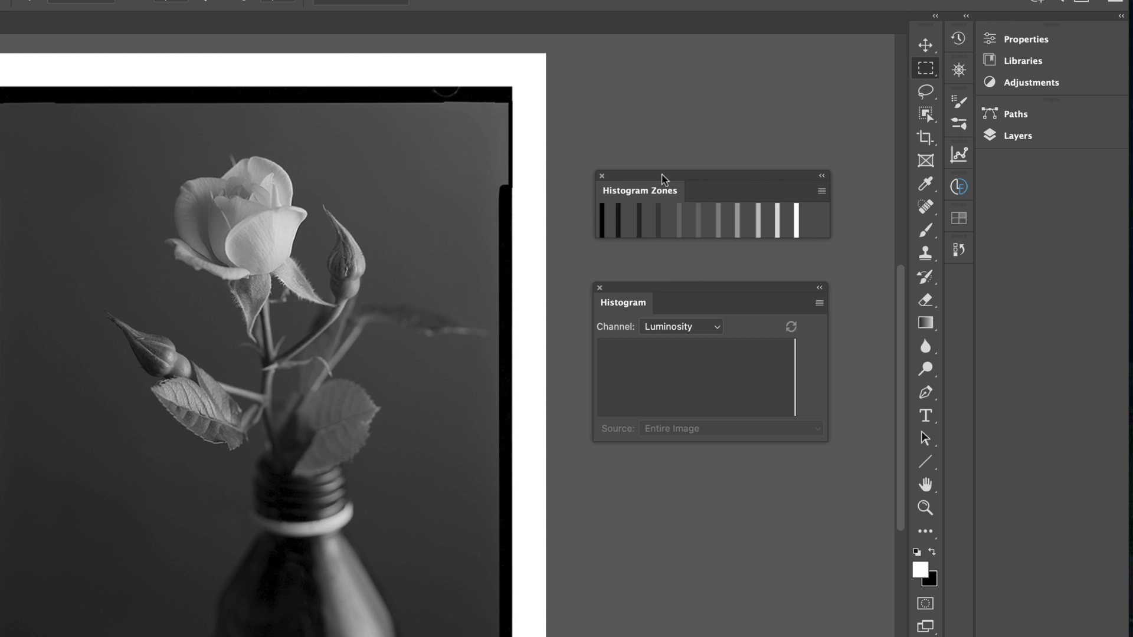
- Dock Histogram Zones with Histogram, rearranging the group so the Zones strip sits on top
drag(666, 180, 733, 198)
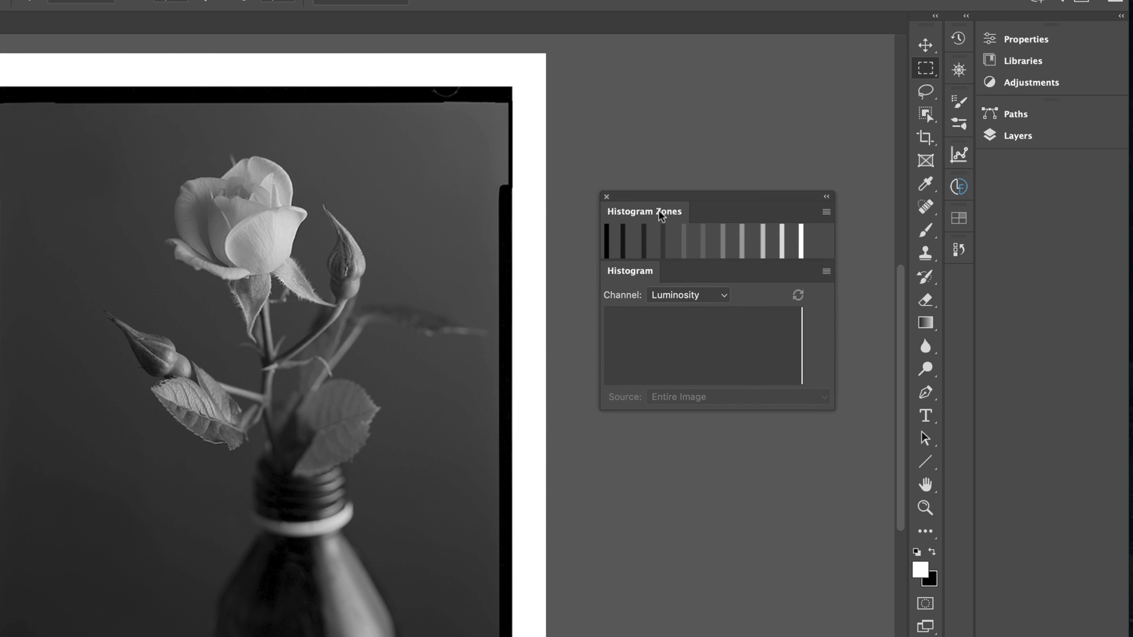
drag(661, 211, 670, 355)
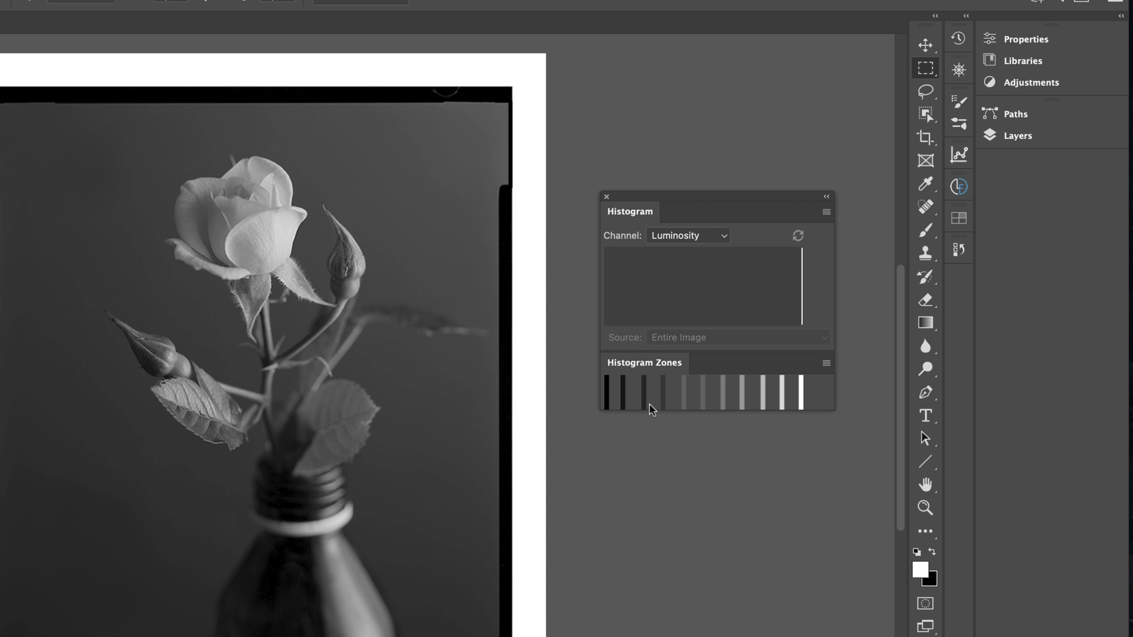
drag(665, 370, 835, 311)
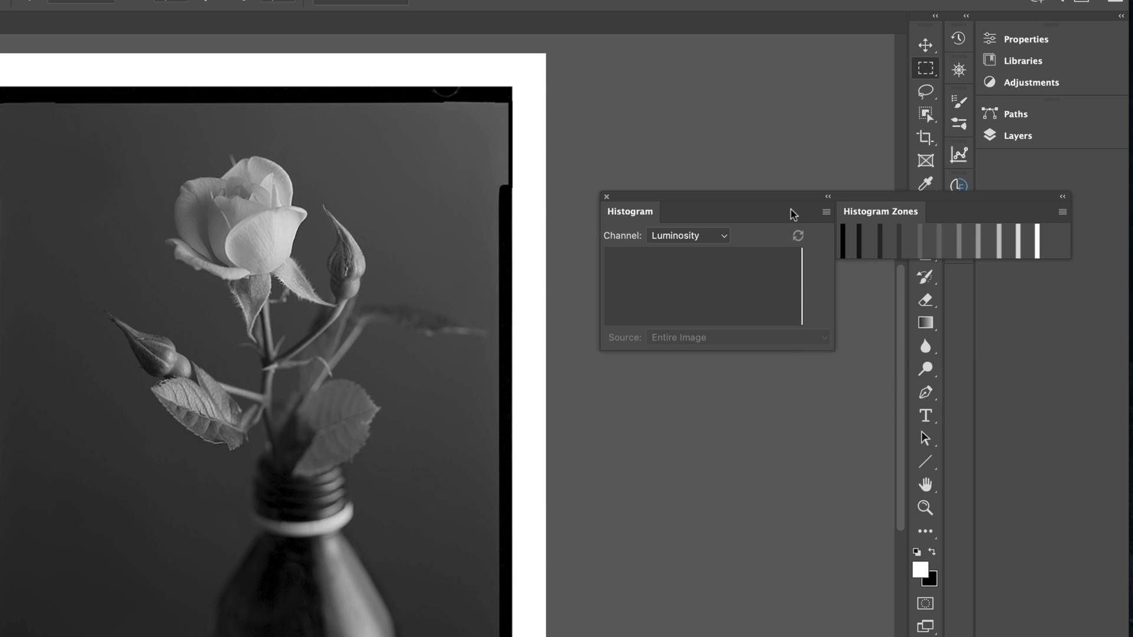
drag(783, 203, 621, 335)
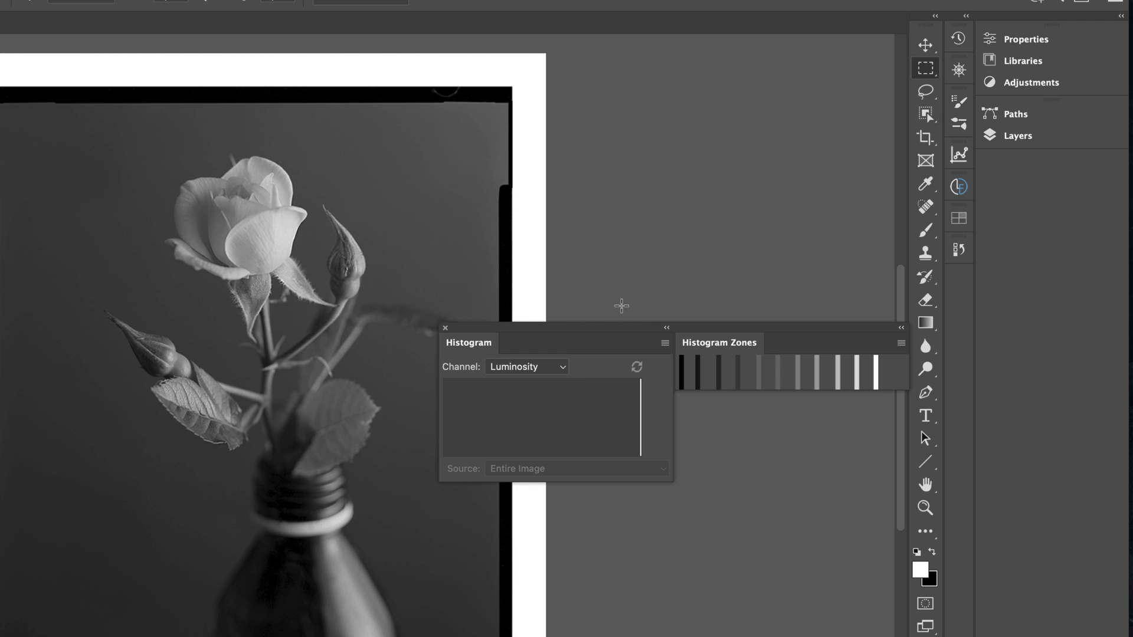
click(738, 347)
mouse_move(738, 348)
mouse_down()
mouse_move(731, 268)
mouse_move(700, 263)
mouse_move(567, 301)
mouse_move(561, 329)
mouse_move(639, 334)
mouse_move(744, 311)
mouse_move(734, 360)
mouse_up()
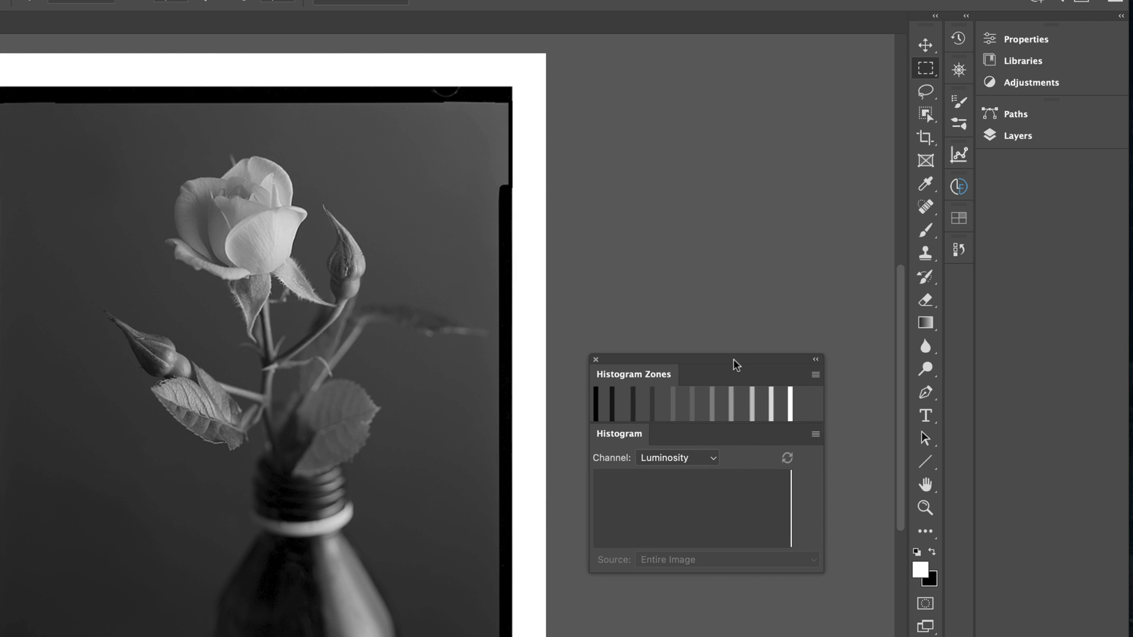
drag(721, 360, 726, 349)
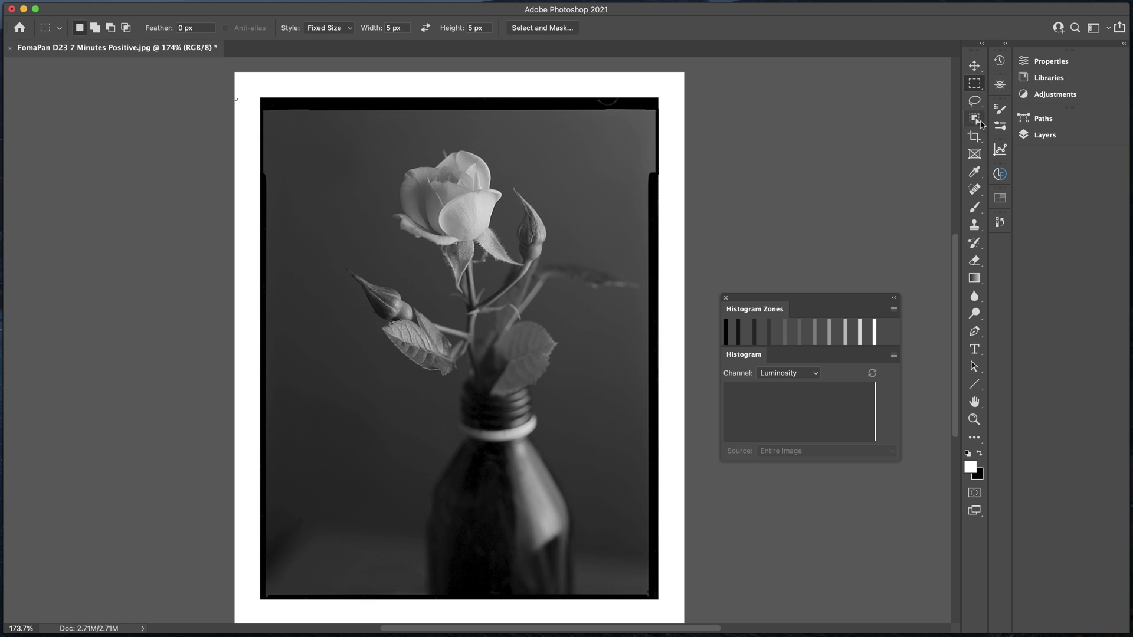
click(978, 108)
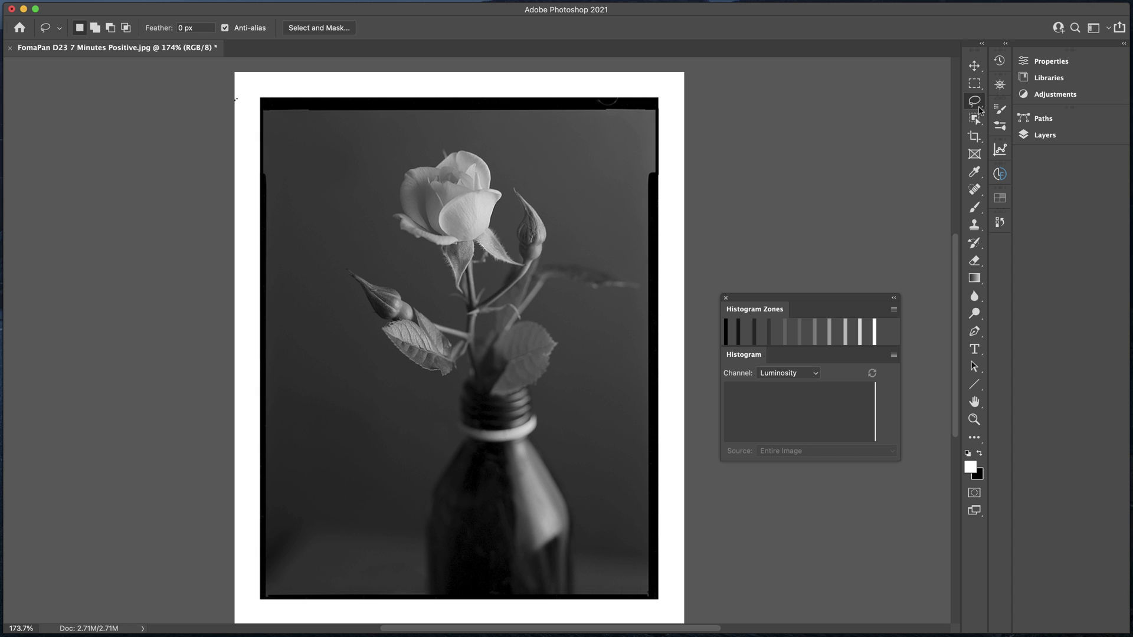
right_click(981, 110)
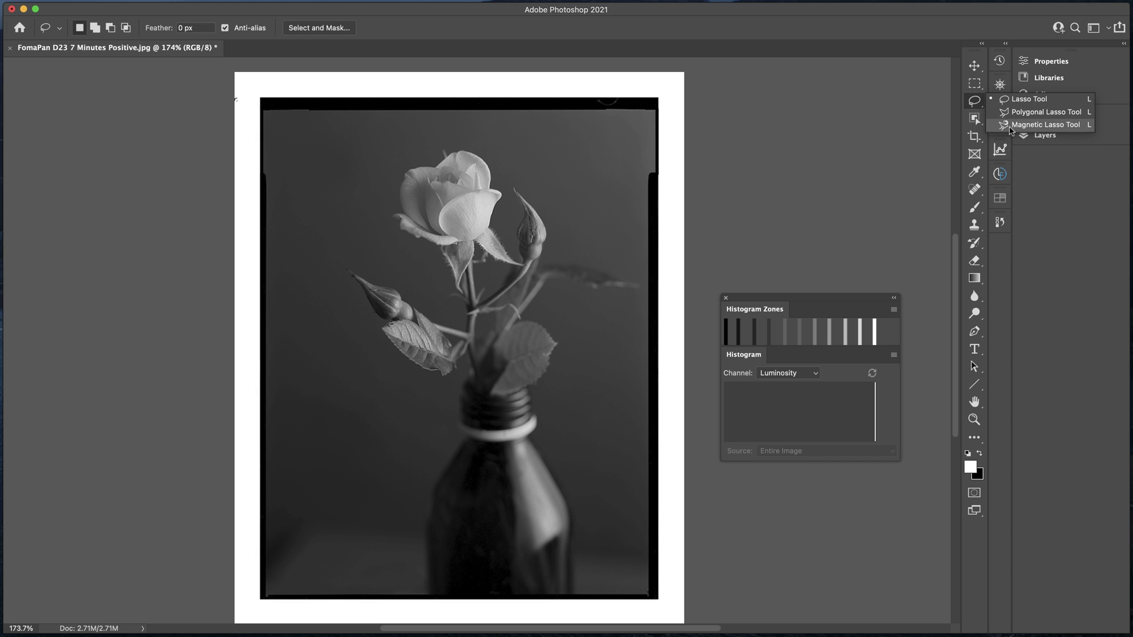
click(974, 84)
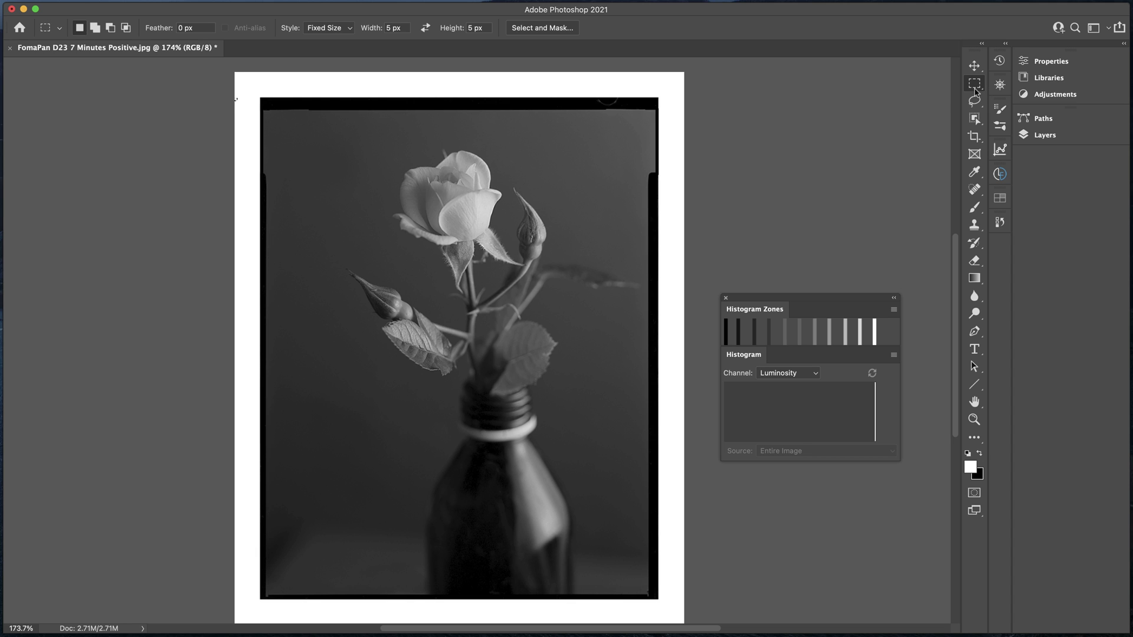
- Set the marquee Style to Normal and draw a rectangle around the rose head
click(349, 30)
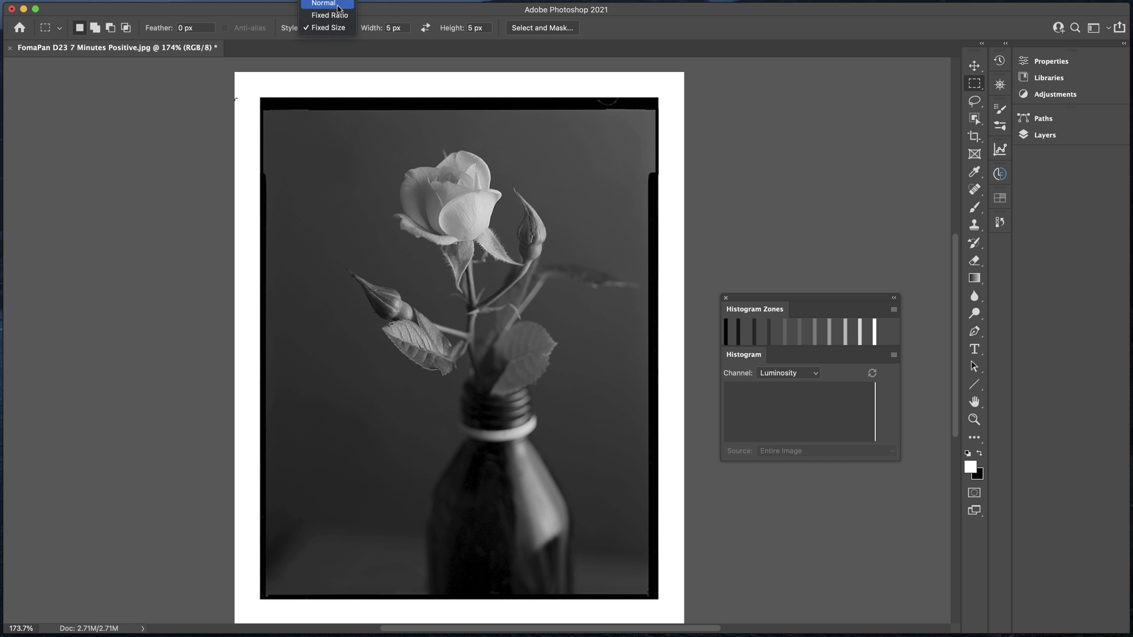
click(338, 8)
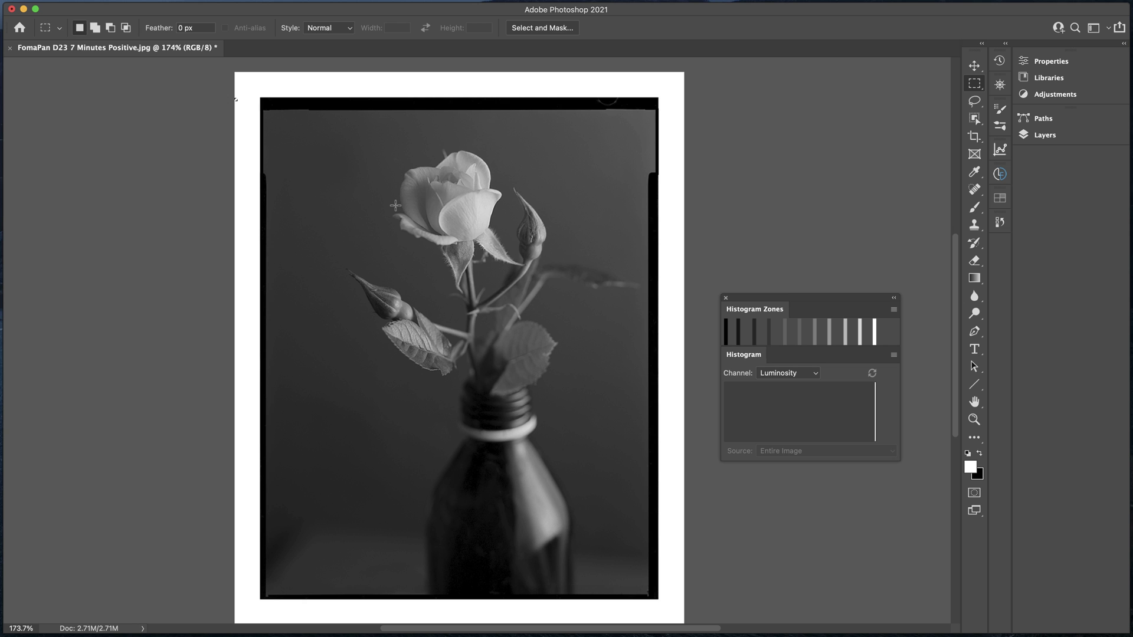
drag(406, 178, 551, 248)
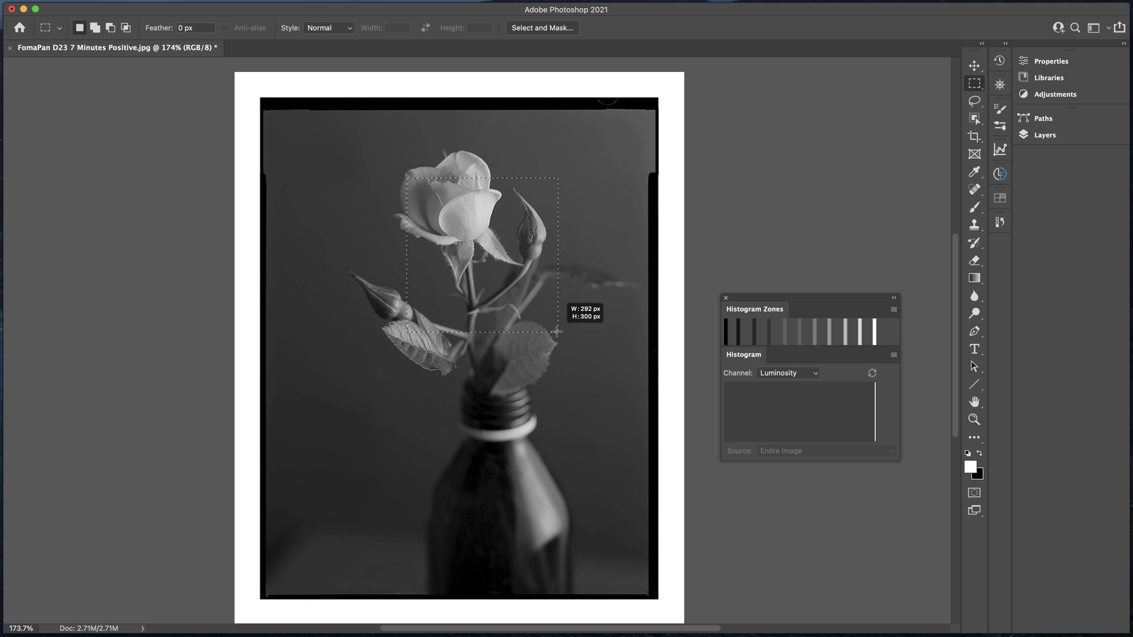
drag(572, 332, 571, 334)
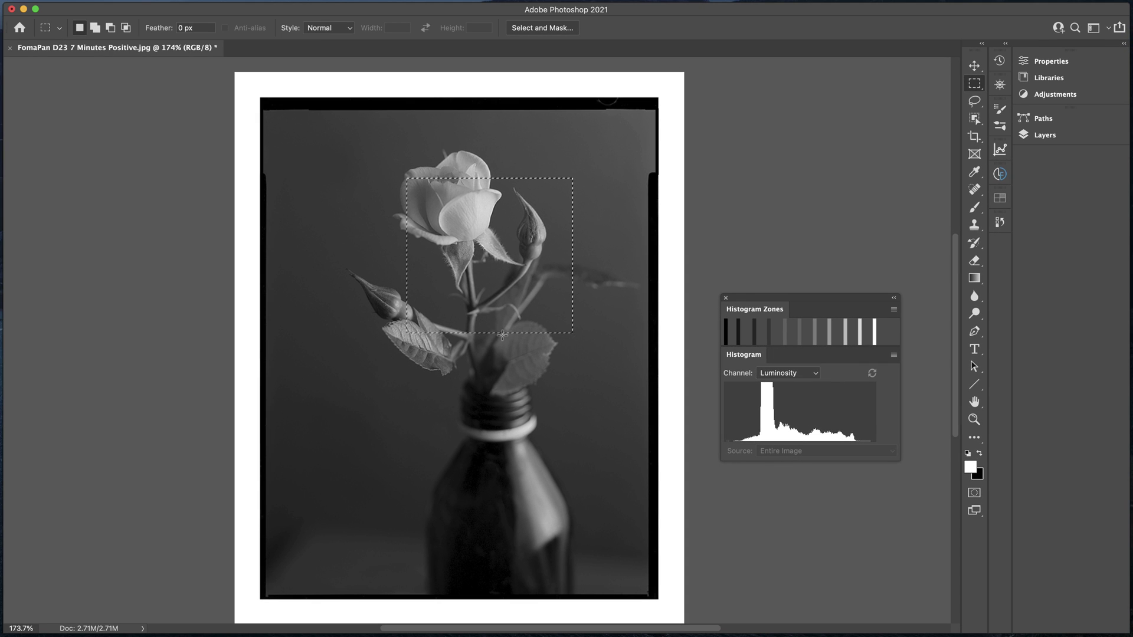
- Drag the selection down over the stem and bottle neck, then deselect
drag(518, 306, 536, 435)
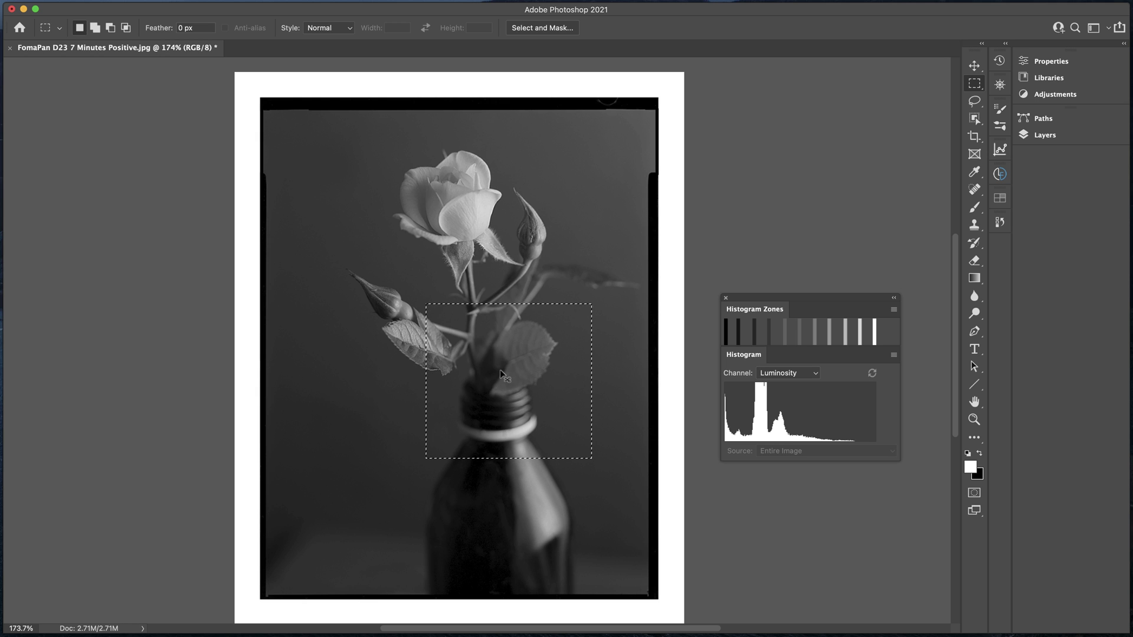
click(500, 370)
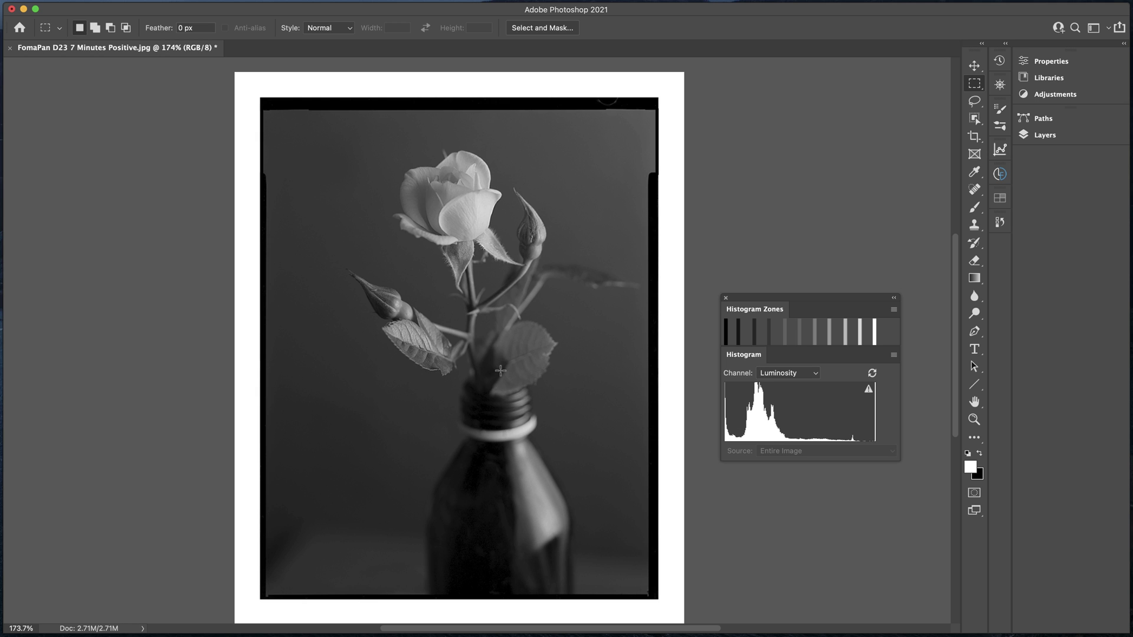
- Set the marquee to Fixed Size, 1 px wide by 1 px high, and zoom in to 400%
click(344, 33)
click(341, 55)
drag(405, 29, 387, 30)
text(1 px)
key(Tab)
text(1)
key(super+equal)
key(super+equal)
key(super+equal)
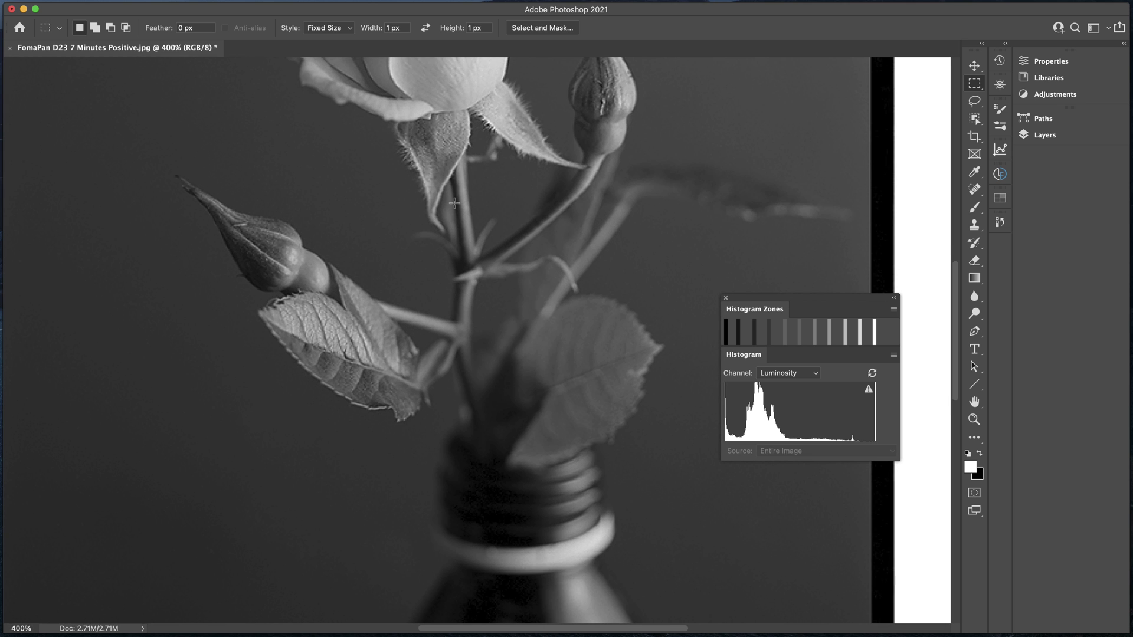
- Zoom in on the rose petal edge and place the 1 px sample on the bright petal
drag(452, 201, 460, 369)
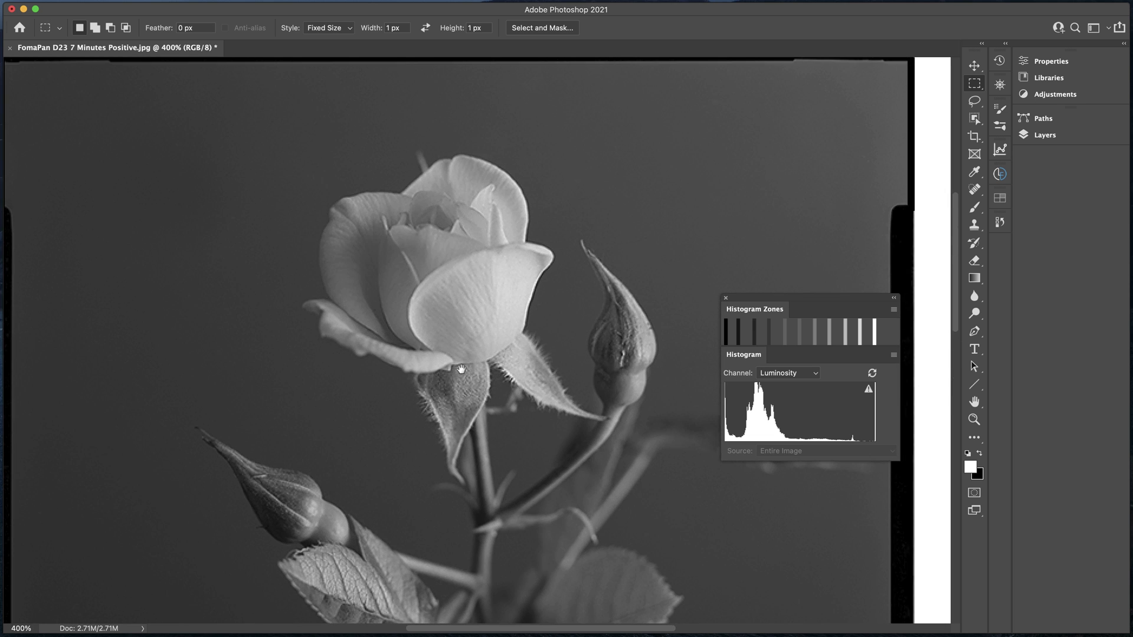
click(464, 291)
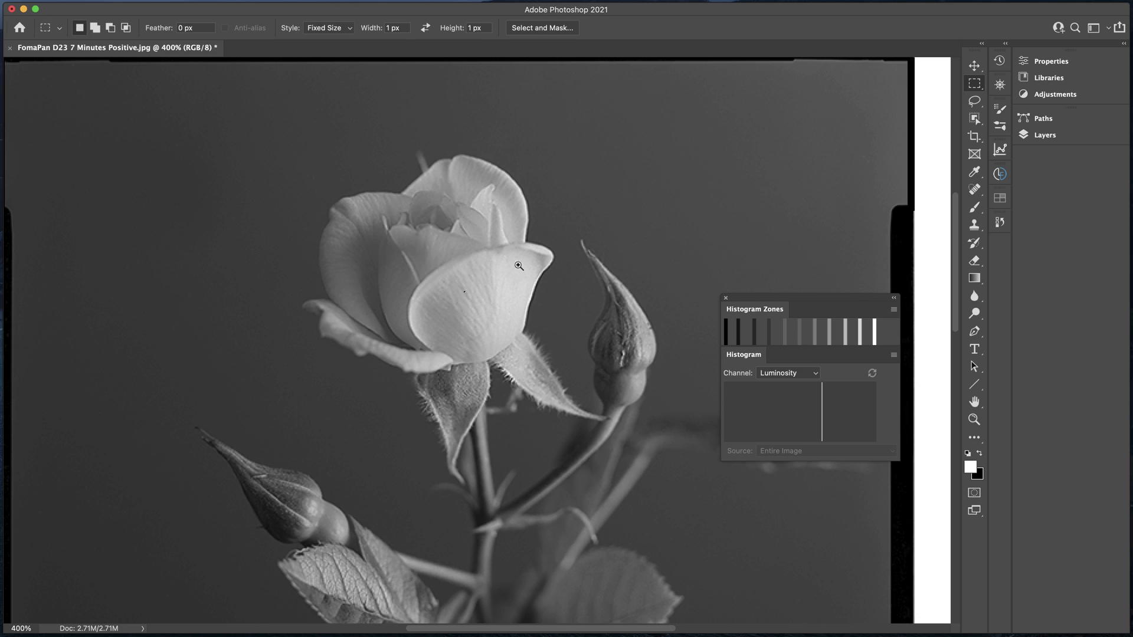
drag(519, 272, 146, 433)
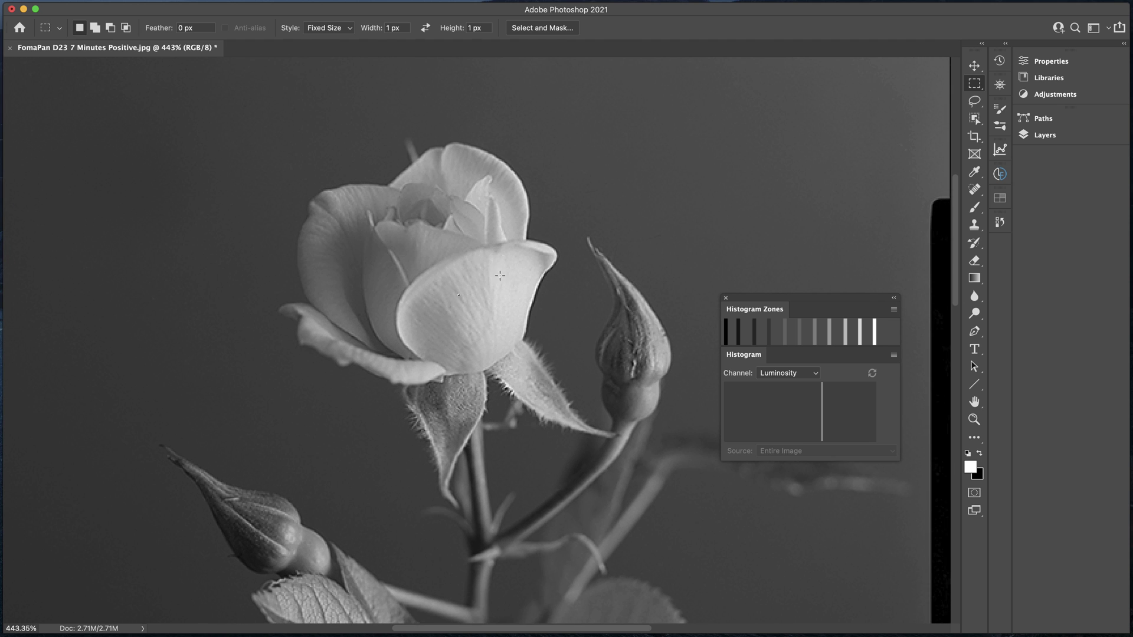
click(508, 267)
- Scroll to the buds and leaves, sampling single pixels on the bud, another spot, then a leaf
scroll(490, 336, down, 5)
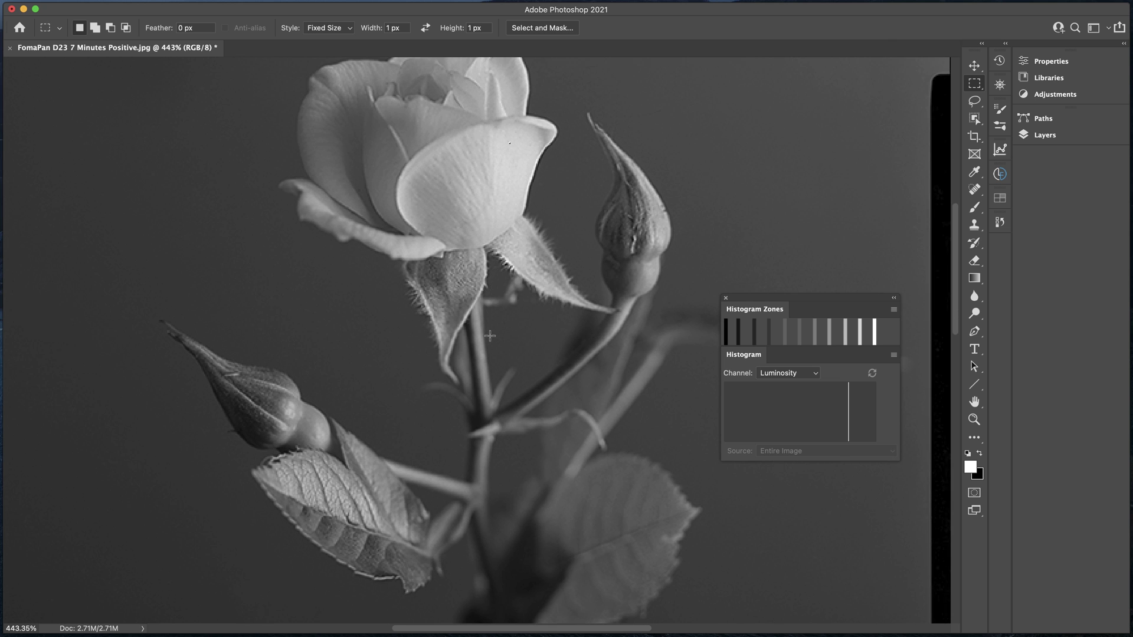
scroll(490, 336, down, 8)
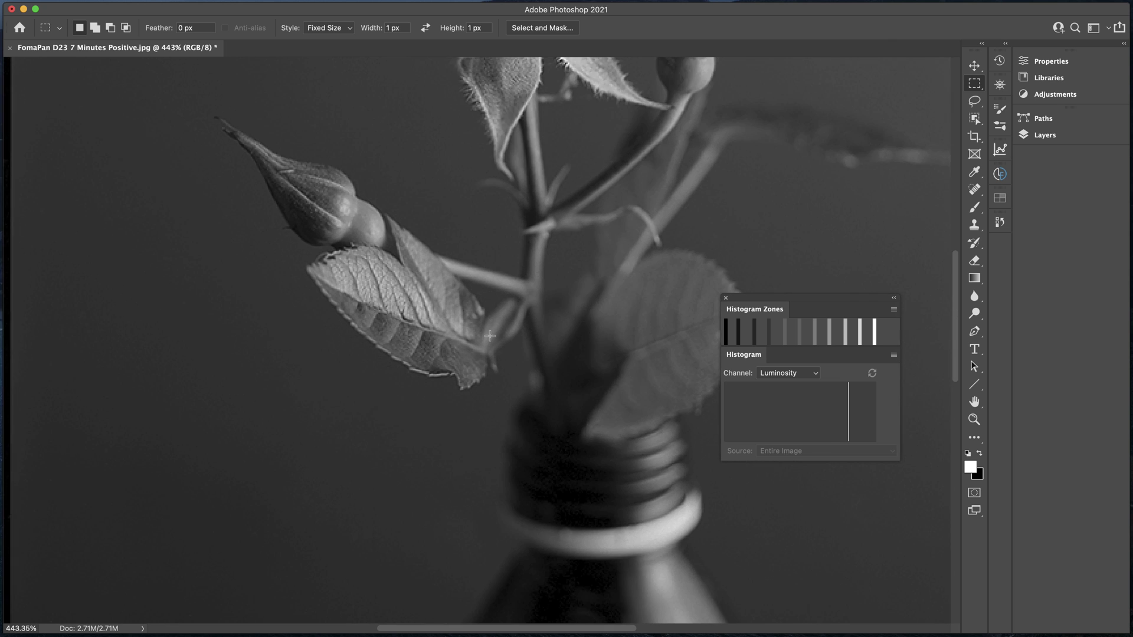
scroll(490, 335, right, 3)
scroll(490, 336, down, 1)
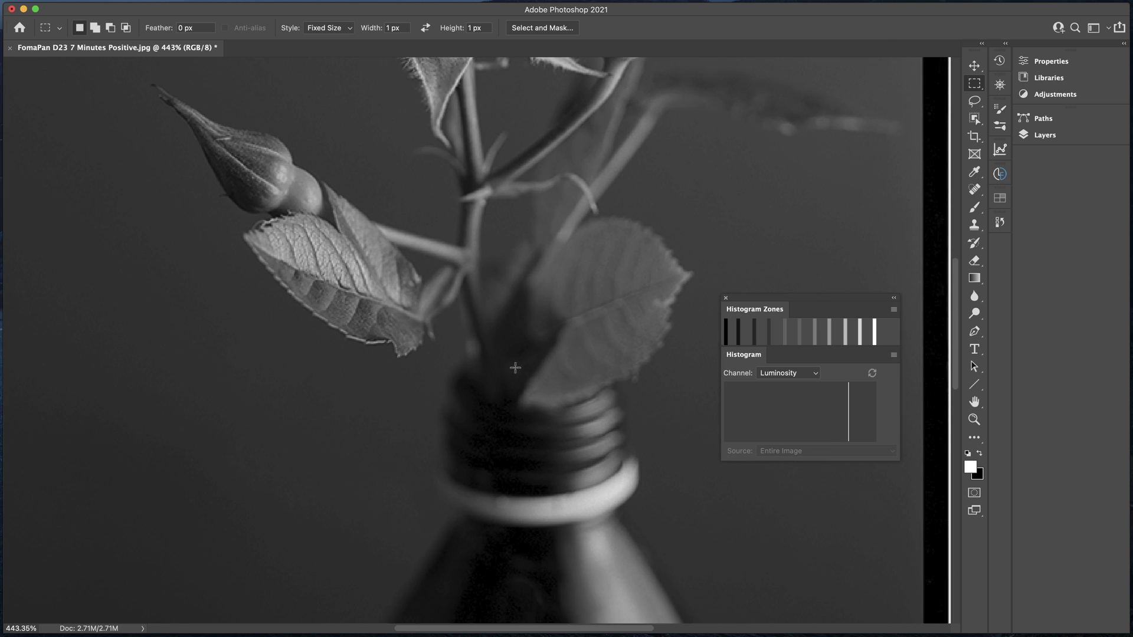
scroll(496, 354, down, 6)
scroll(504, 392, up, 7)
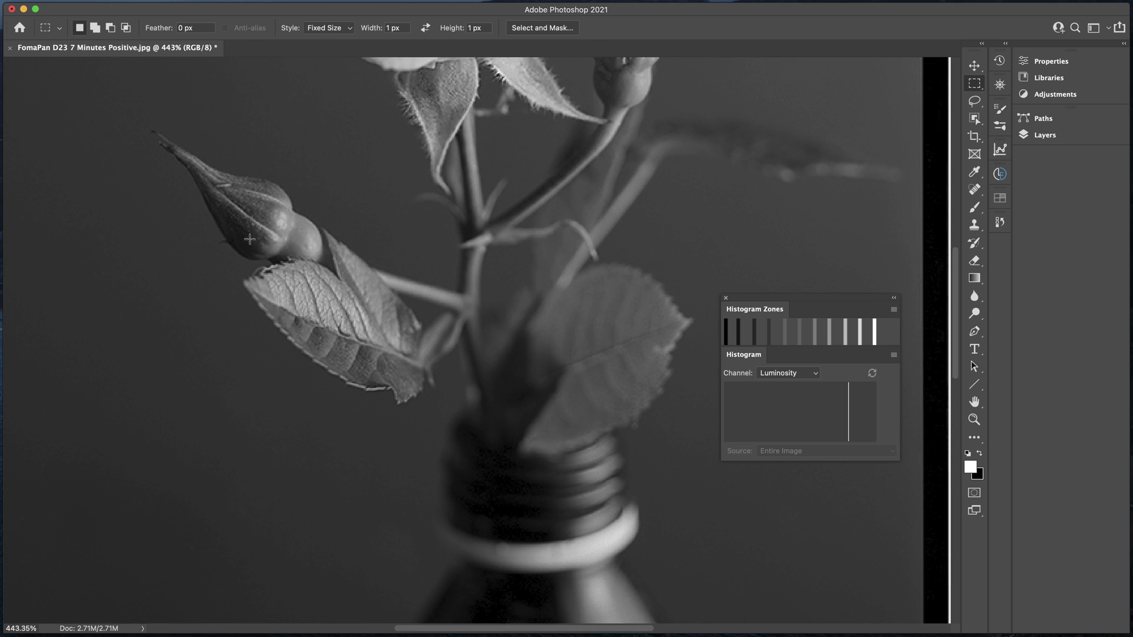
click(249, 241)
click(326, 311)
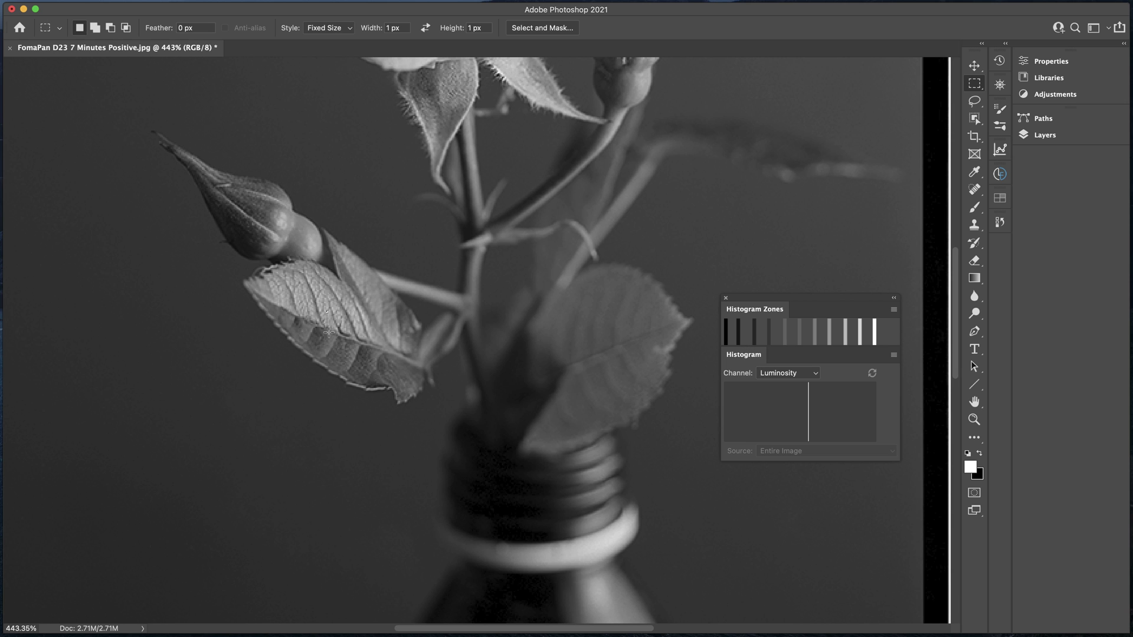
click(583, 396)
- Change the fixed size to 5 × 5 px, then place and drag the sample across the leaf
click(400, 28)
text(5 )
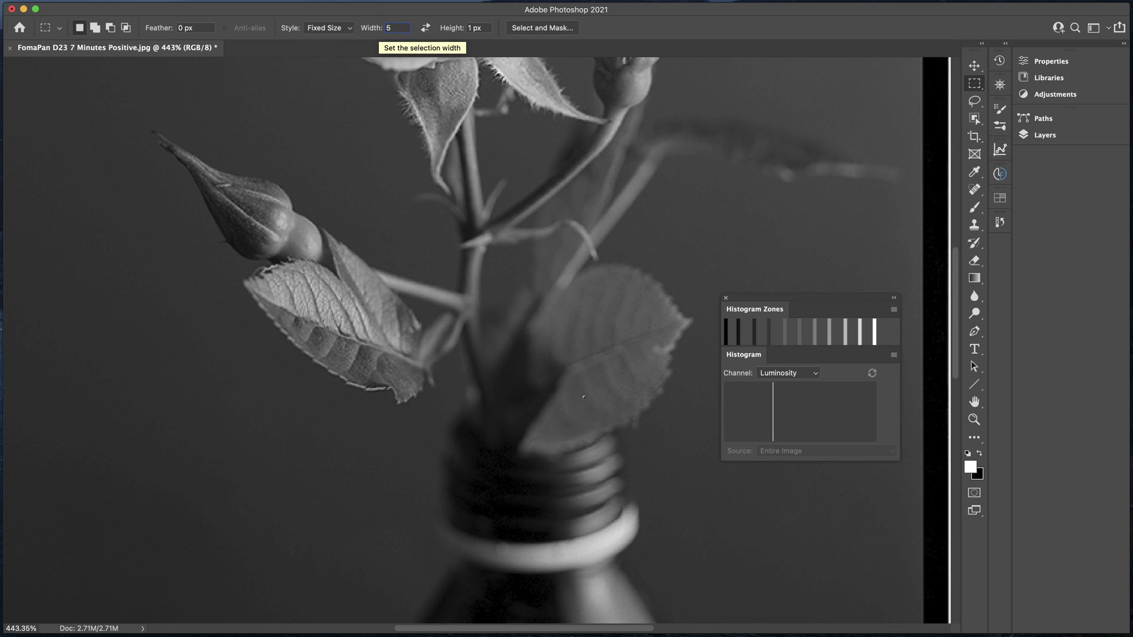
text(px)
key(Tab)
text(5)
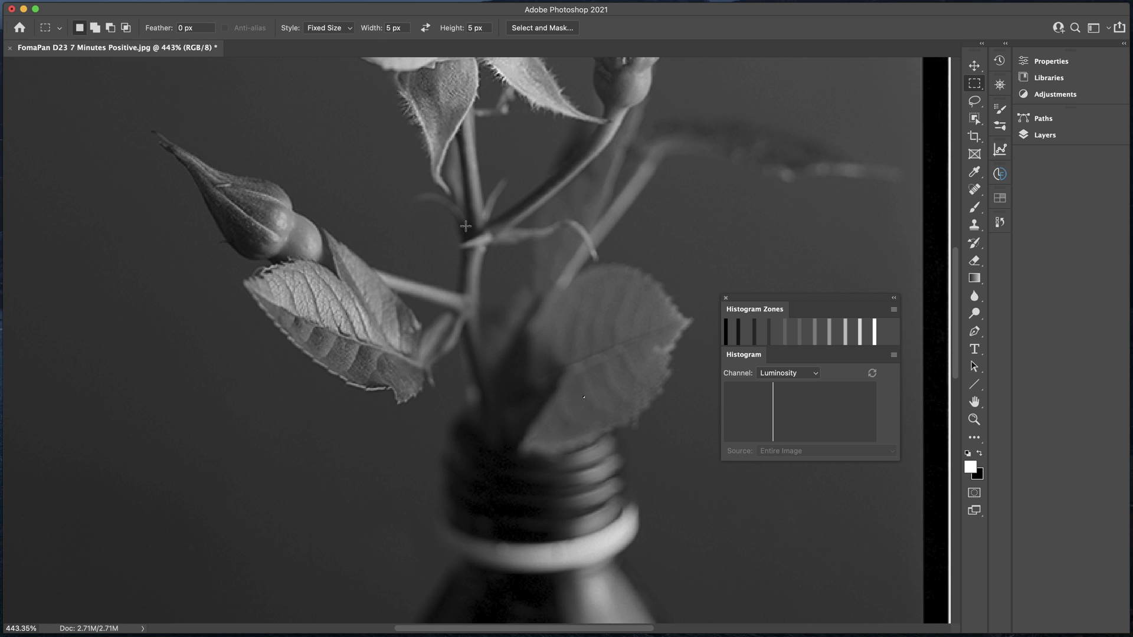
click(538, 302)
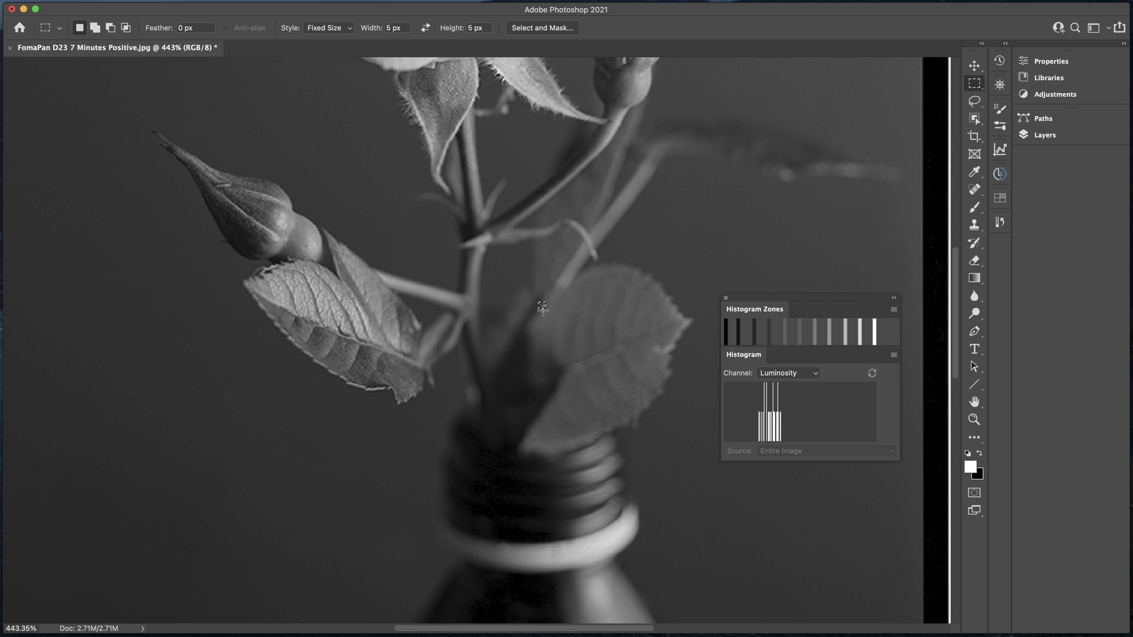
drag(543, 306, 607, 336)
- Scroll up and drag the 5 × 5 px sample from the leaf onto the bright rose petal
scroll(582, 399, up, 10)
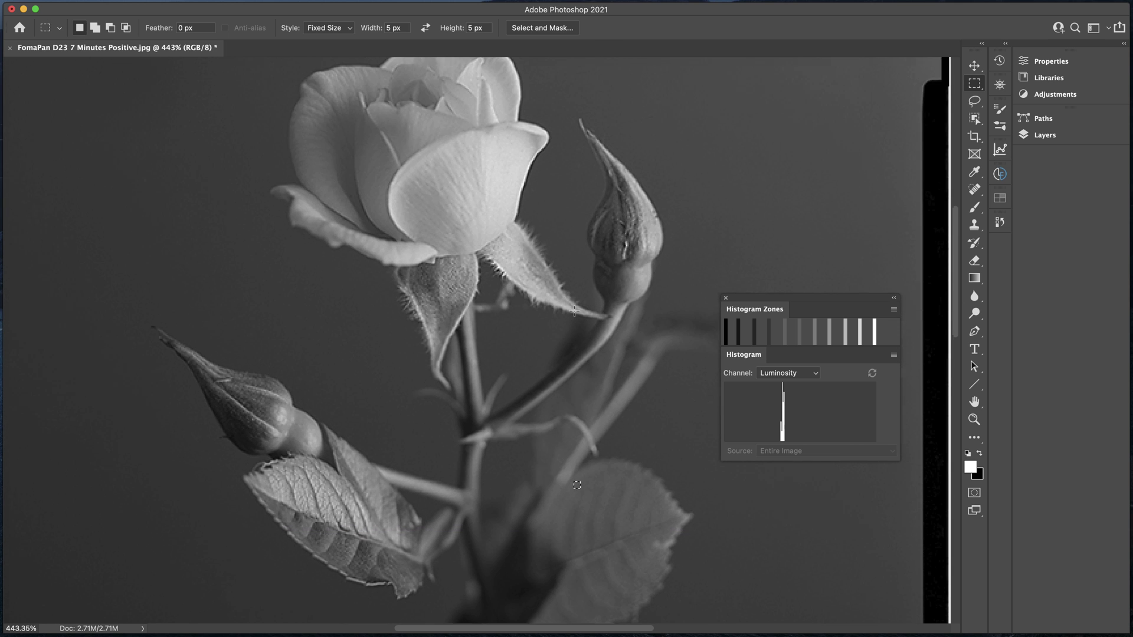
drag(590, 486, 465, 205)
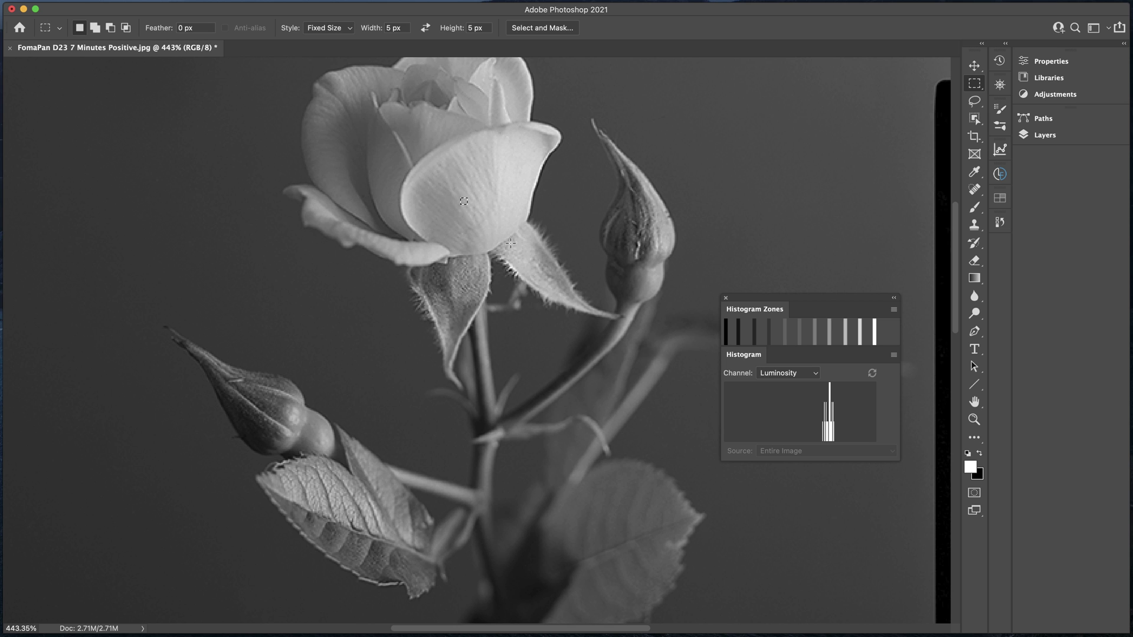
click(399, 28)
- Set the fixed size to 10 × 10 px and drag the sample from the petal onto the dark background
text(10px)
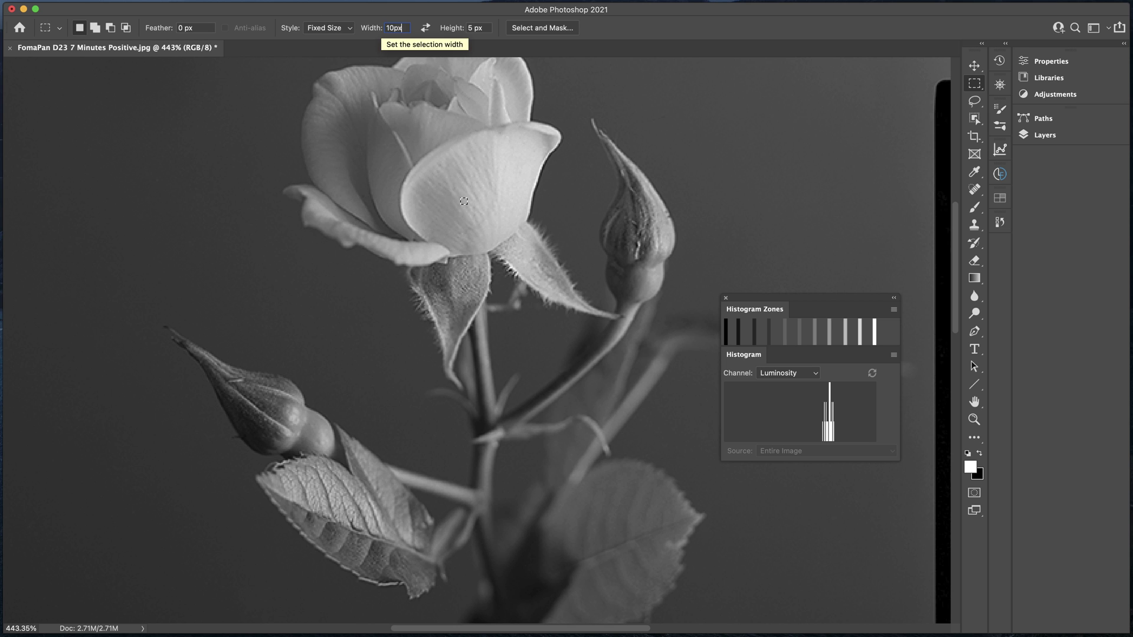
key(Tab)
text(1 )
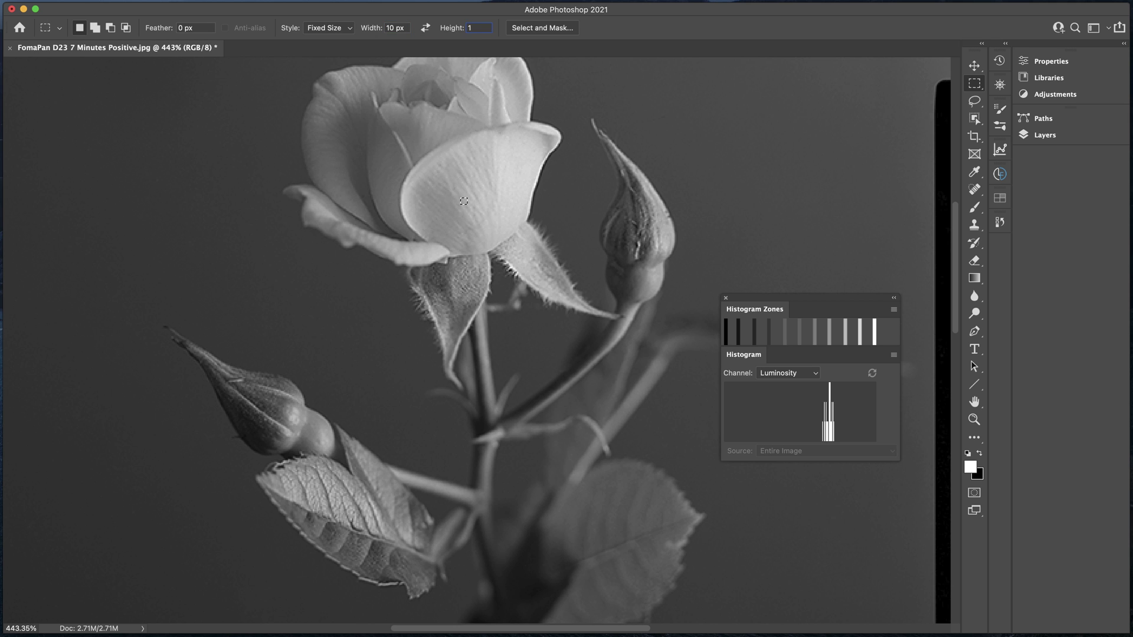
text(px)
key(Return)
click(476, 166)
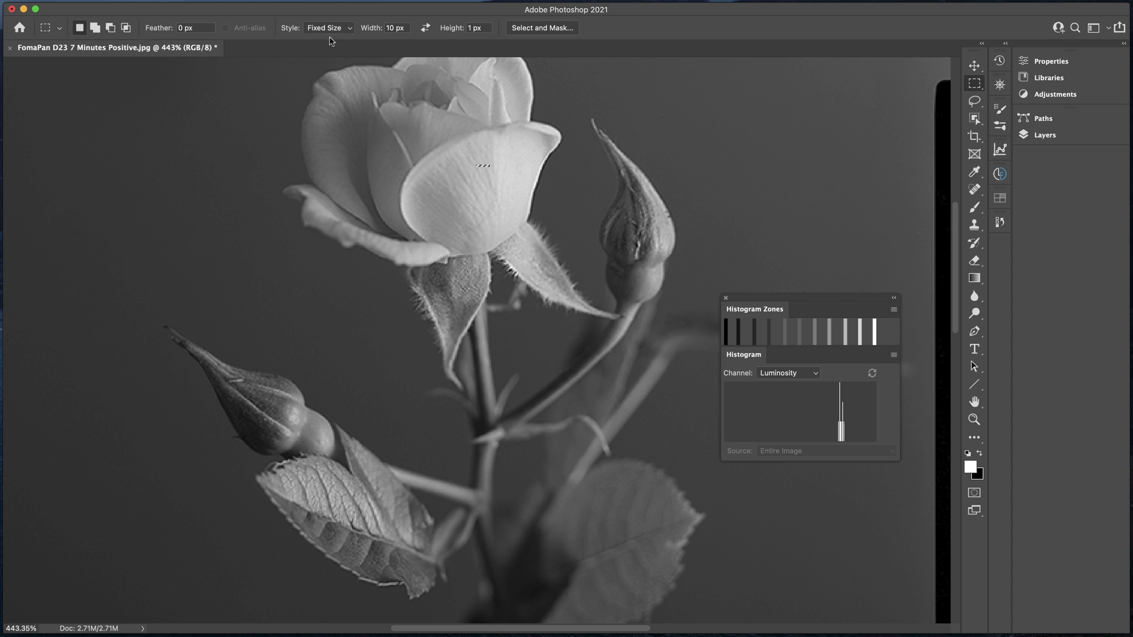
double_click(480, 28)
text(10 px)
key(Return)
click(444, 195)
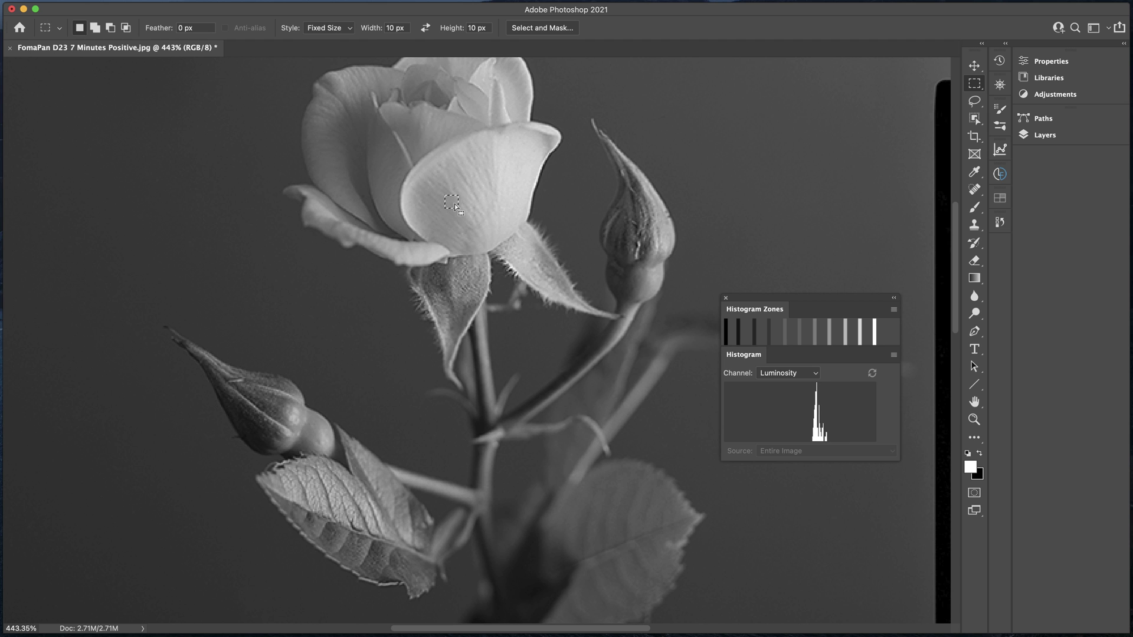
drag(454, 203, 562, 195)
- Save the current 10 × 10 px marquee settings as a new tool preset named 'Zones 10 x 10'
click(60, 31)
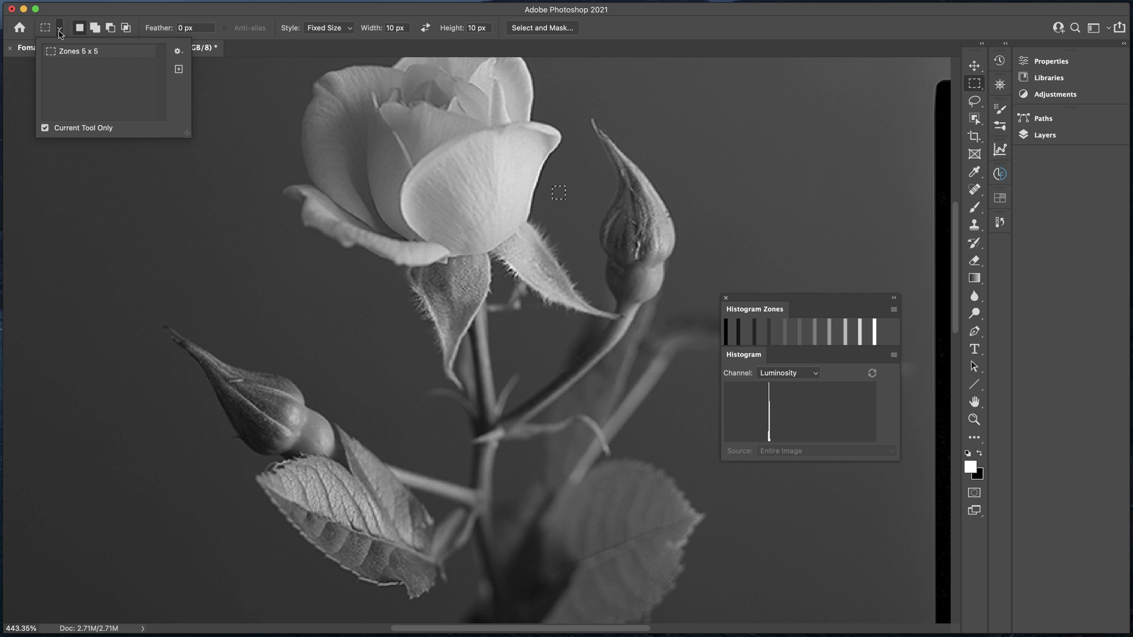
click(179, 70)
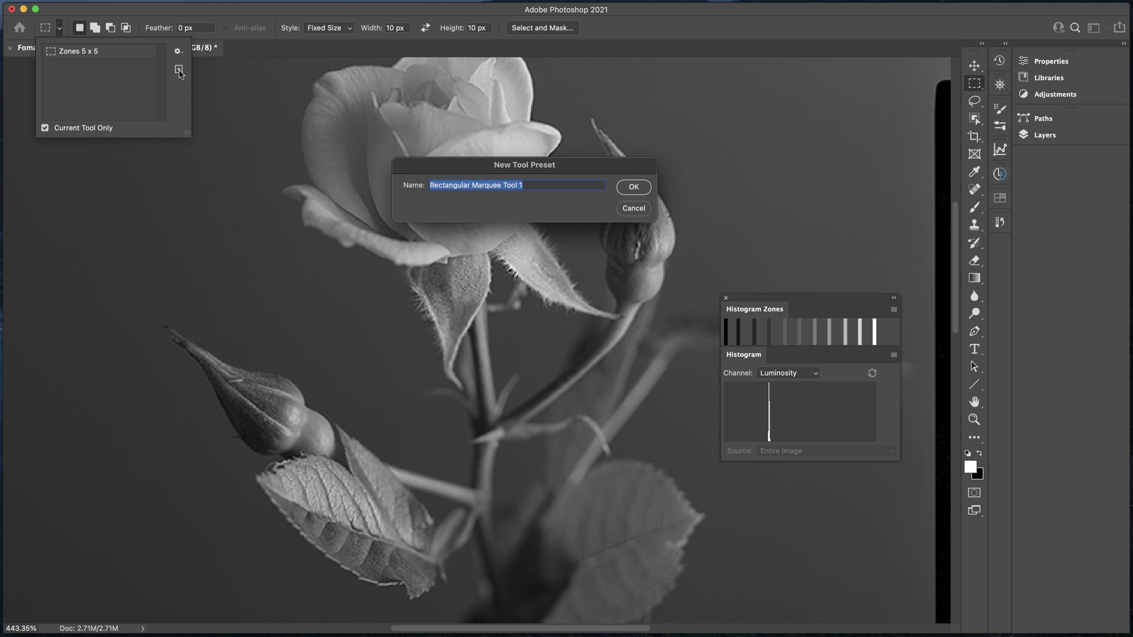
text(Zones 10 x 10)
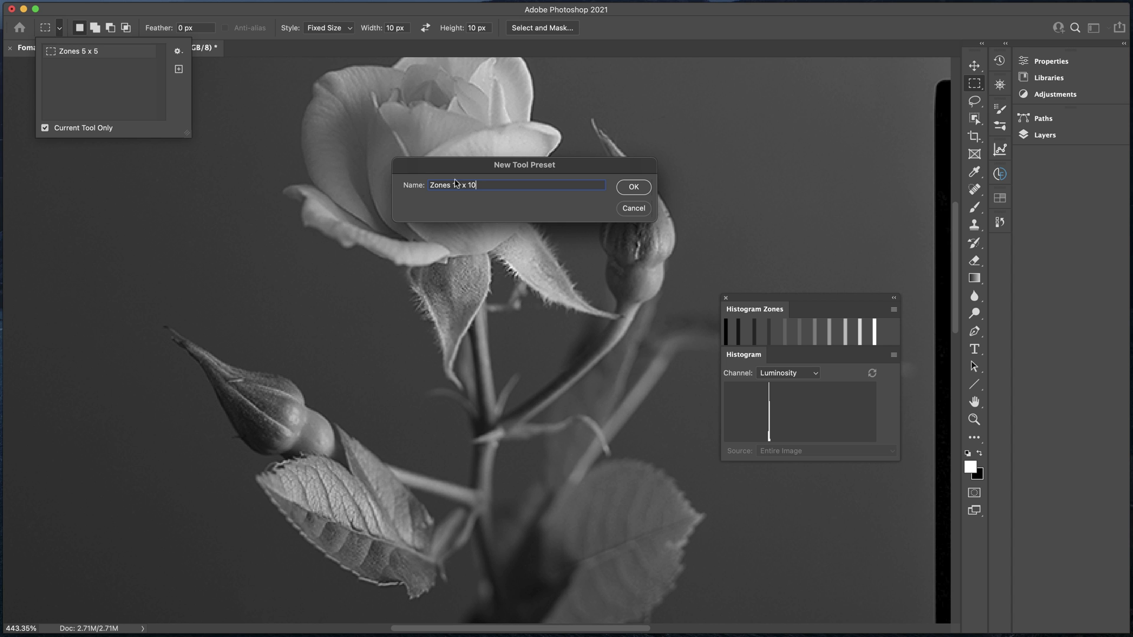
click(632, 188)
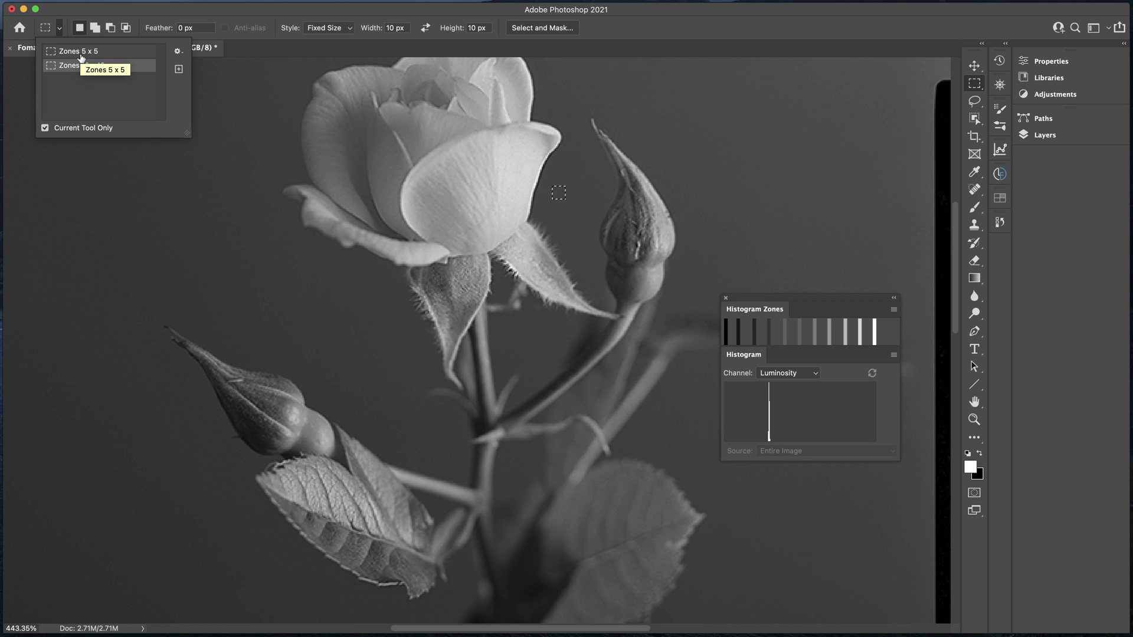
- Deselect, return to the Rectangular Marquee and set its Style back to Normal
click(60, 28)
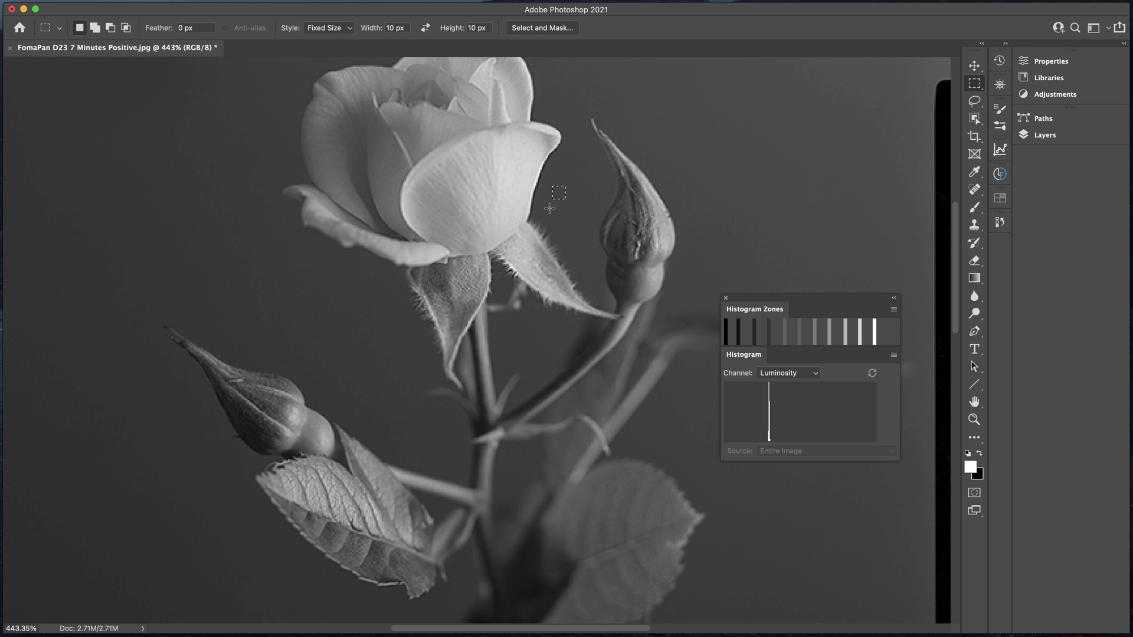
key(super+d)
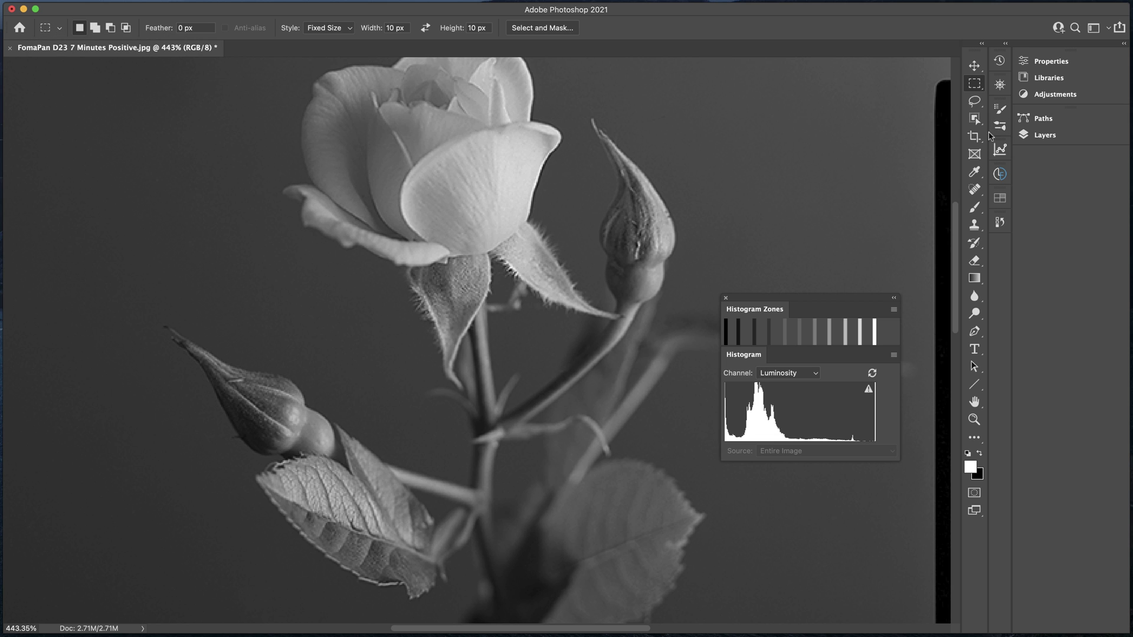
click(973, 211)
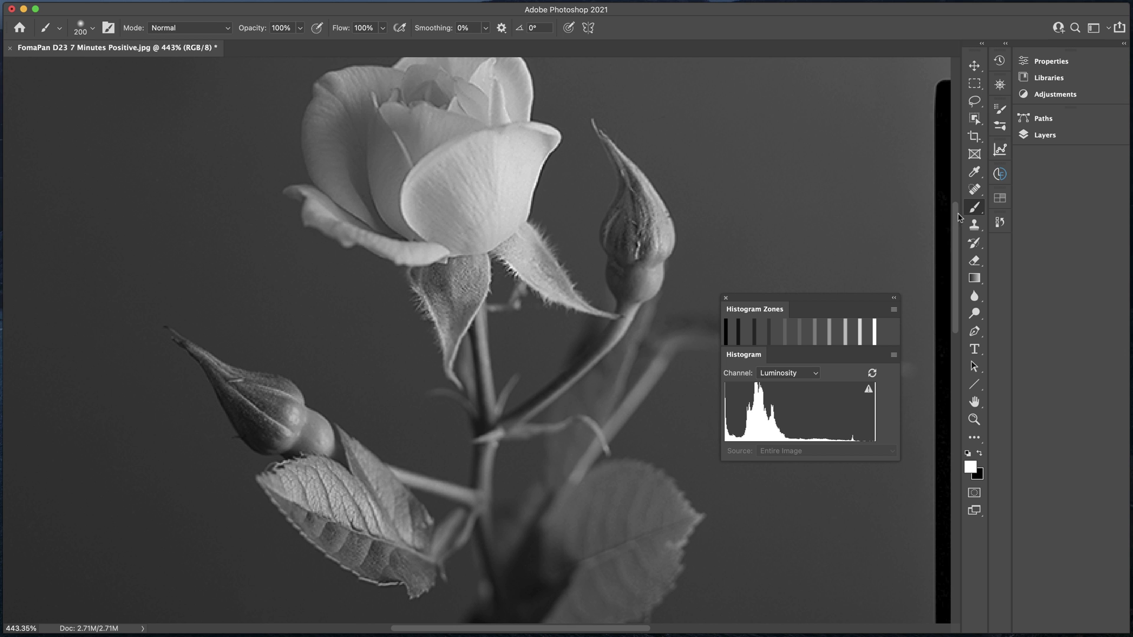
click(974, 87)
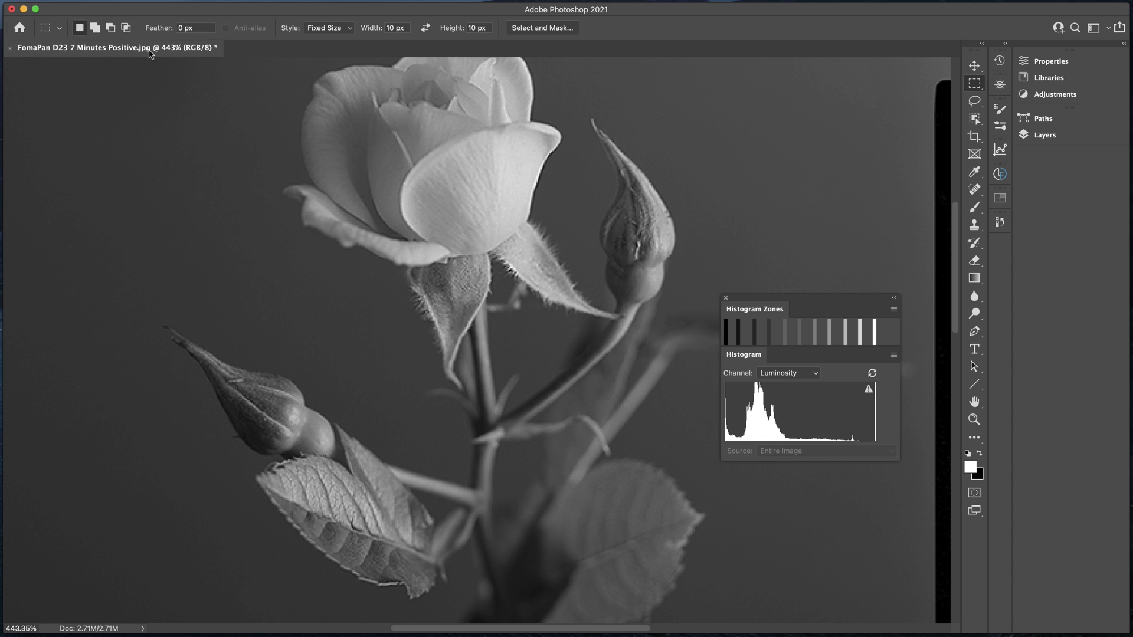
click(349, 31)
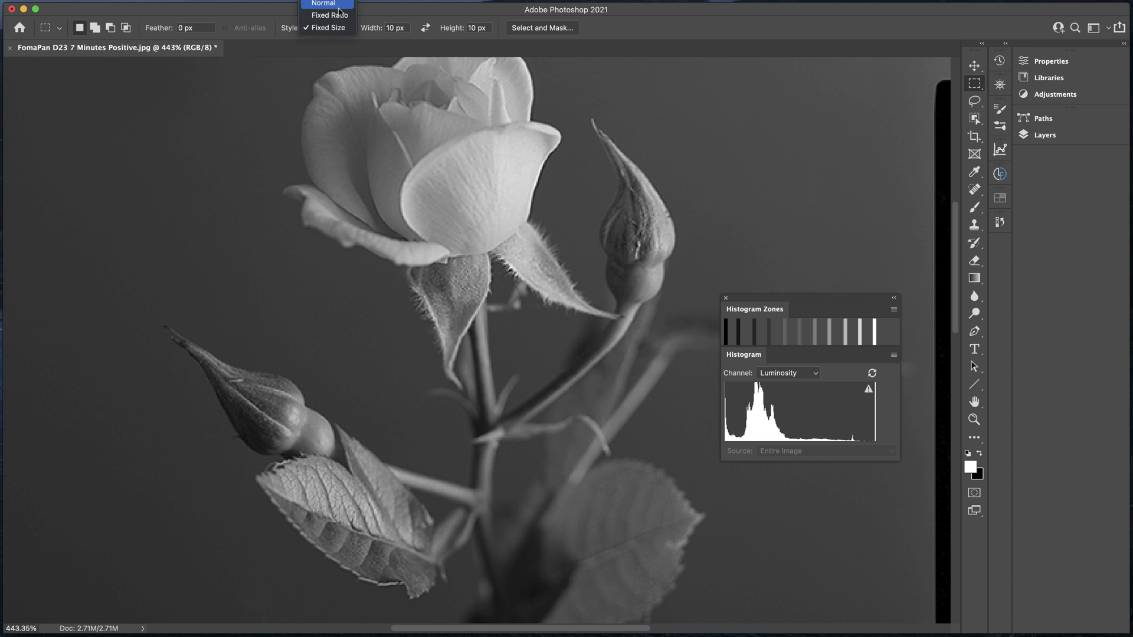
click(341, 7)
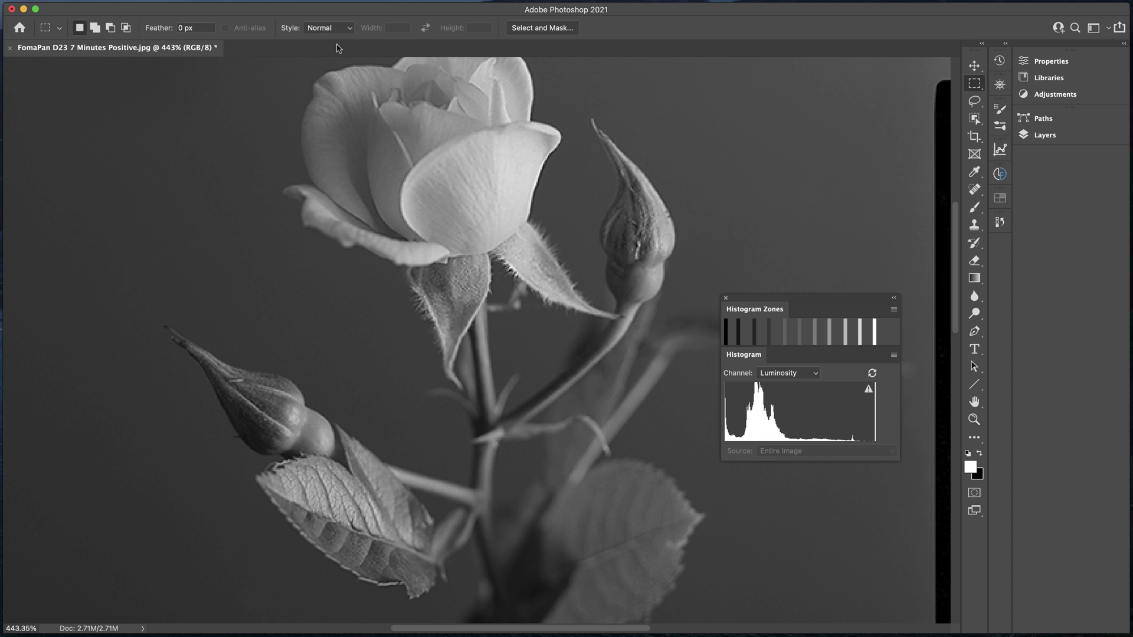
- Sample the petal with the Zones 10 x 10 preset, then the bright petal with Zones 5 x 5
click(60, 30)
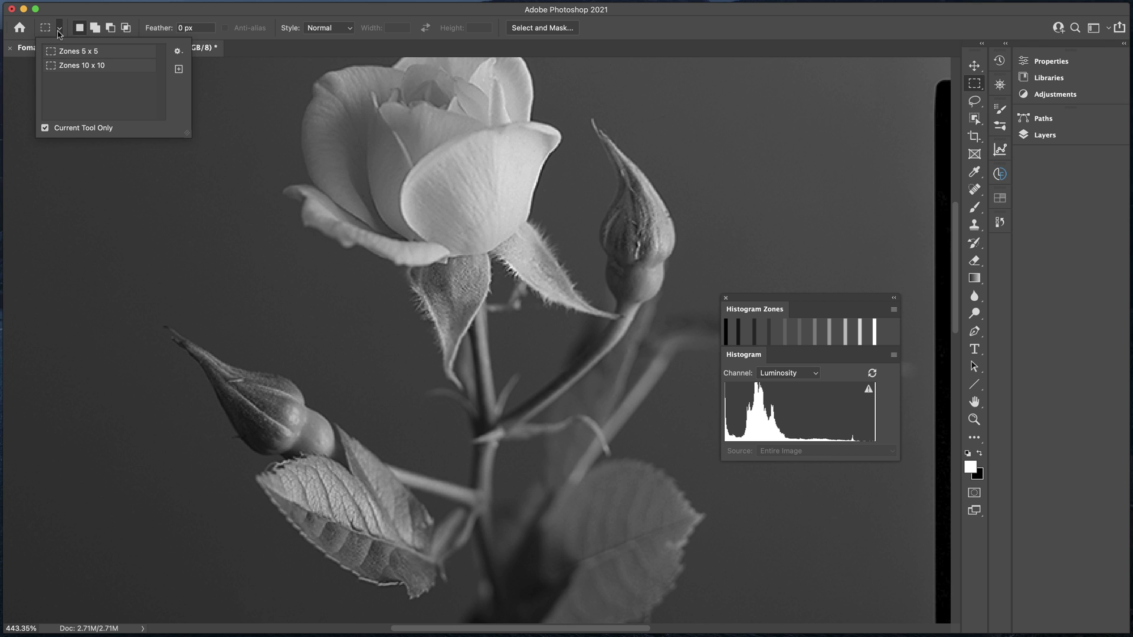
click(75, 66)
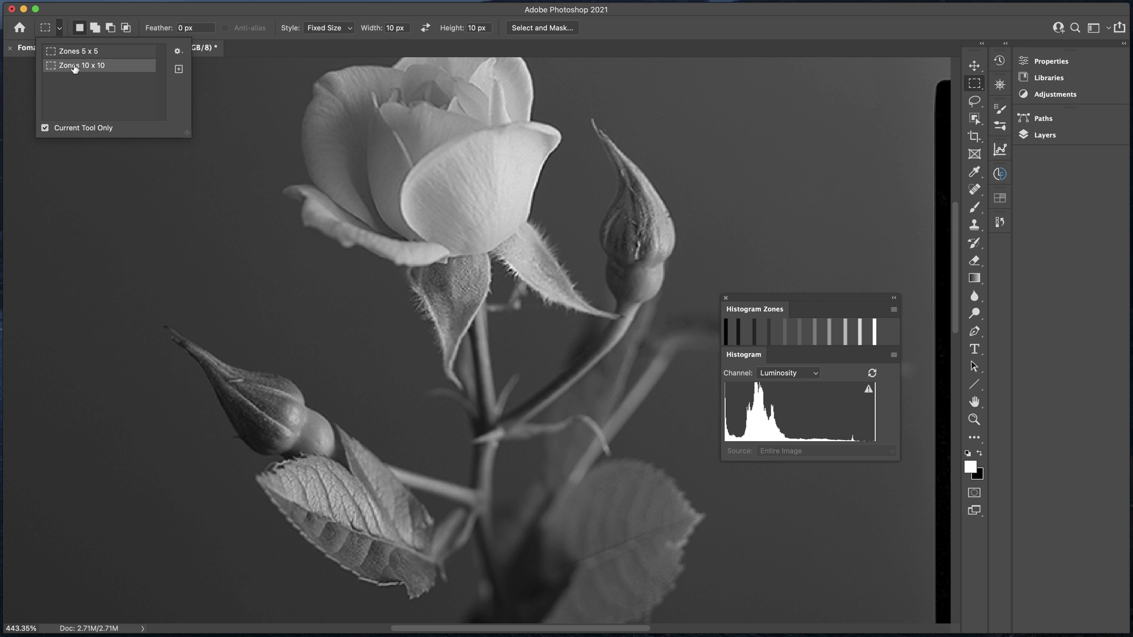
click(449, 181)
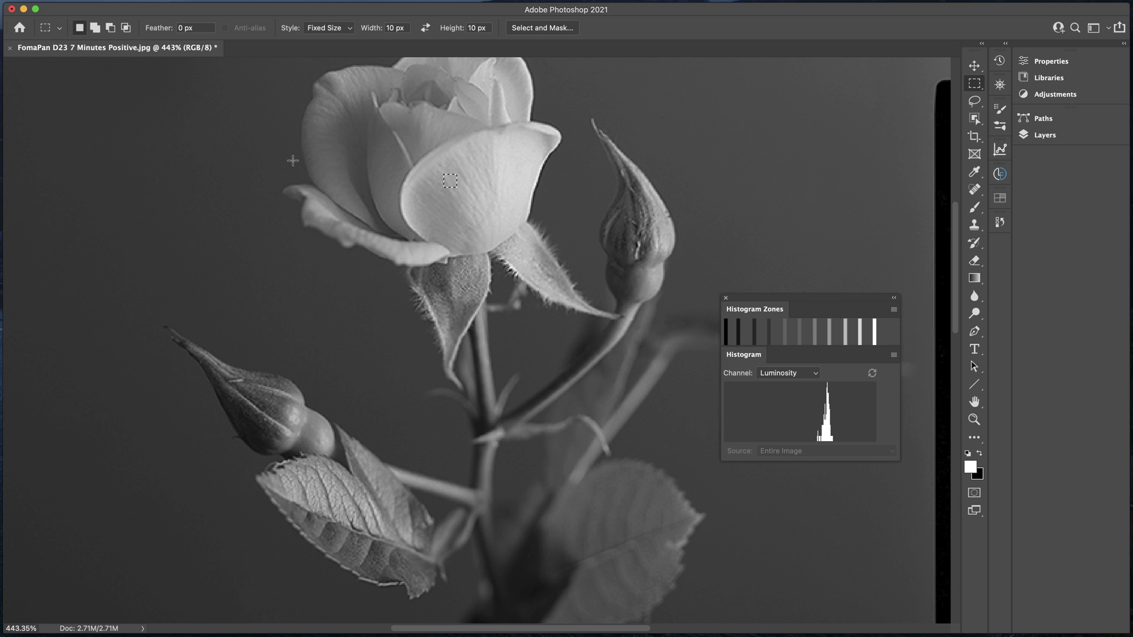
click(59, 29)
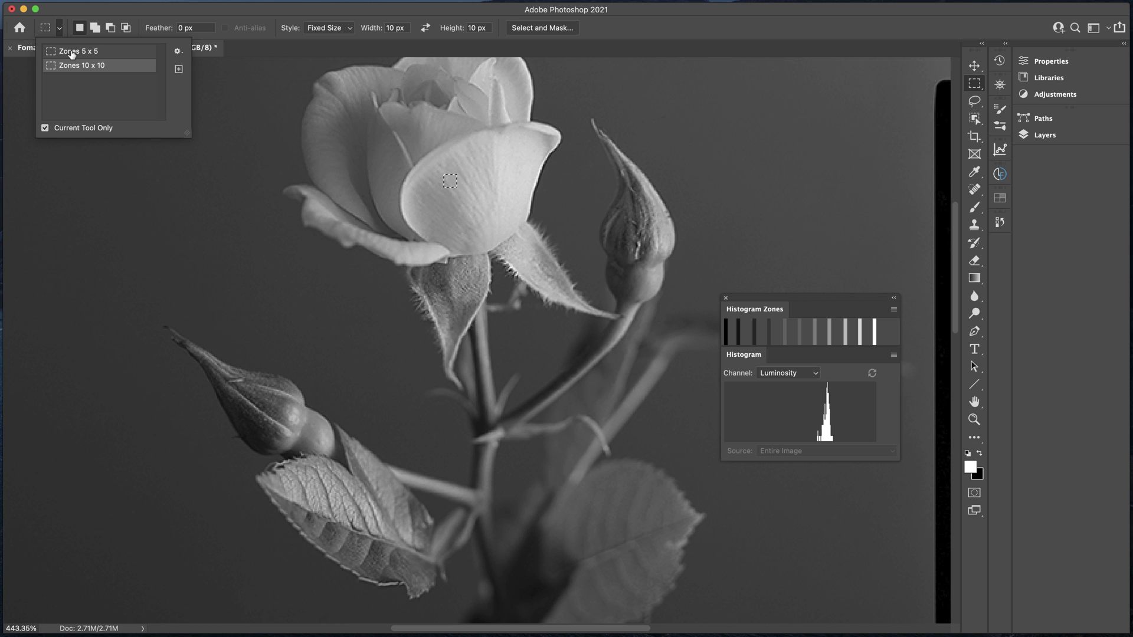
click(71, 52)
click(453, 228)
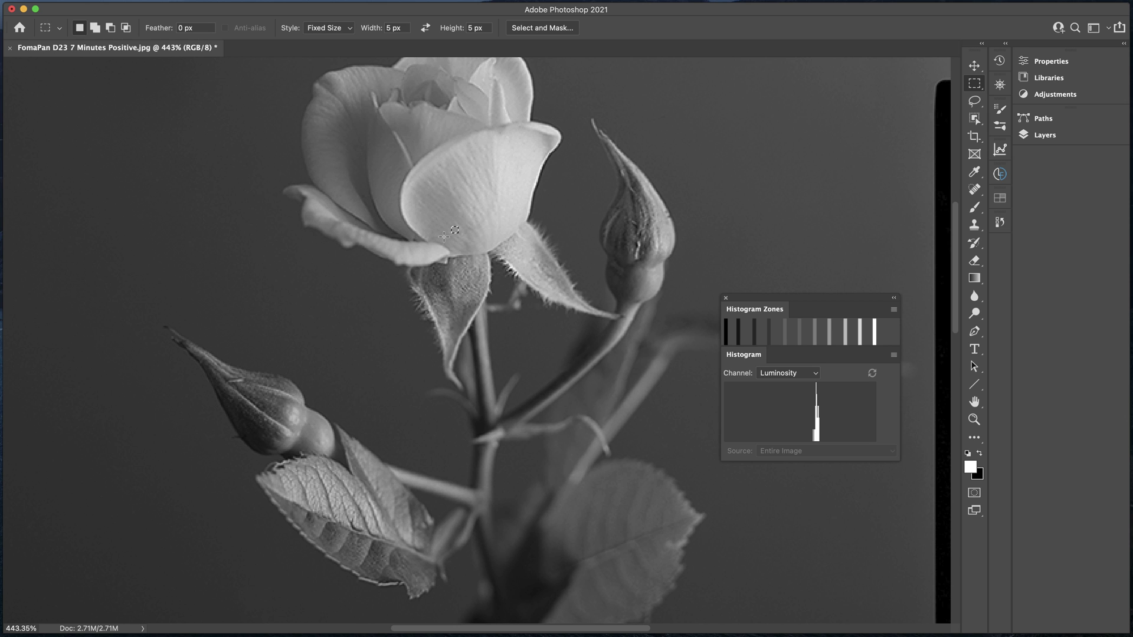
- Load the Zones 10 x 10 preset and place a 10 px square on the shaded left petal
click(59, 33)
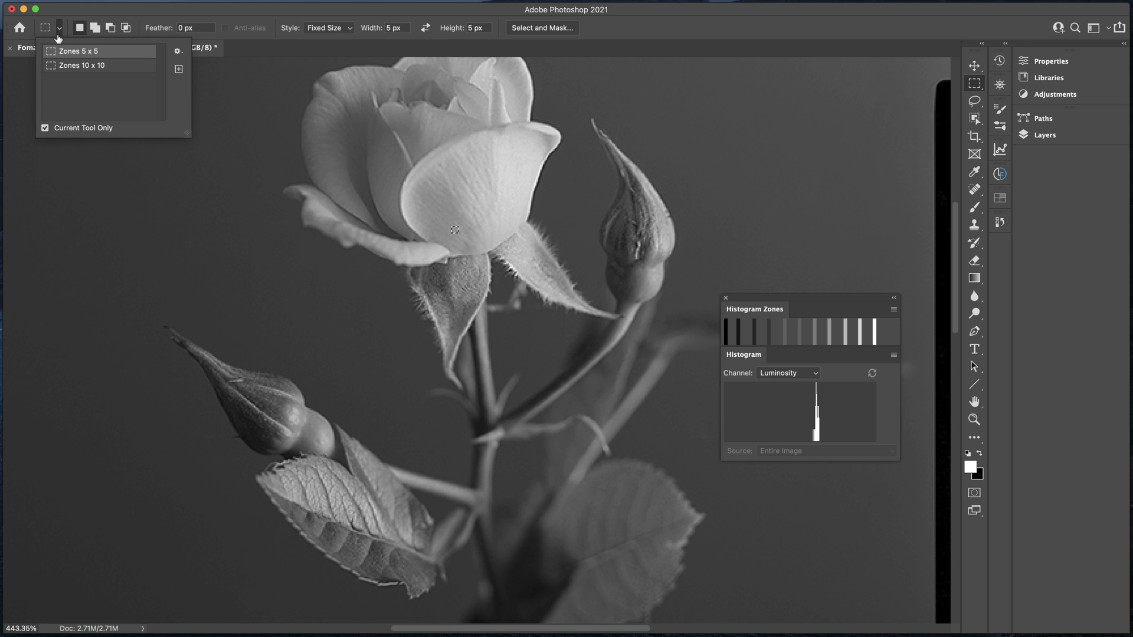
click(67, 65)
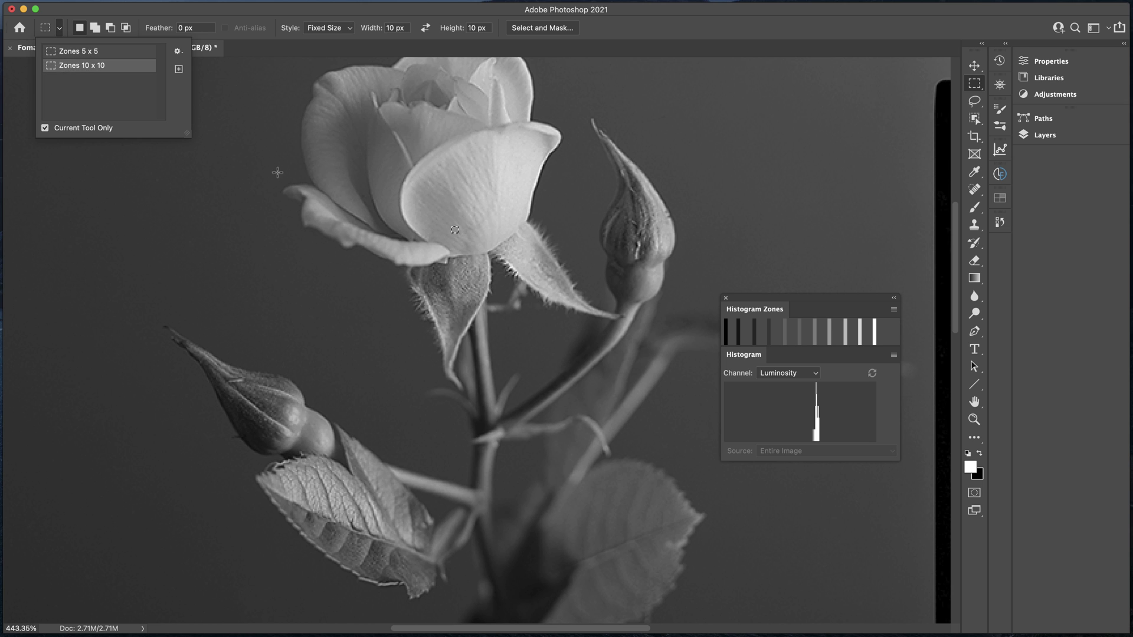
click(357, 158)
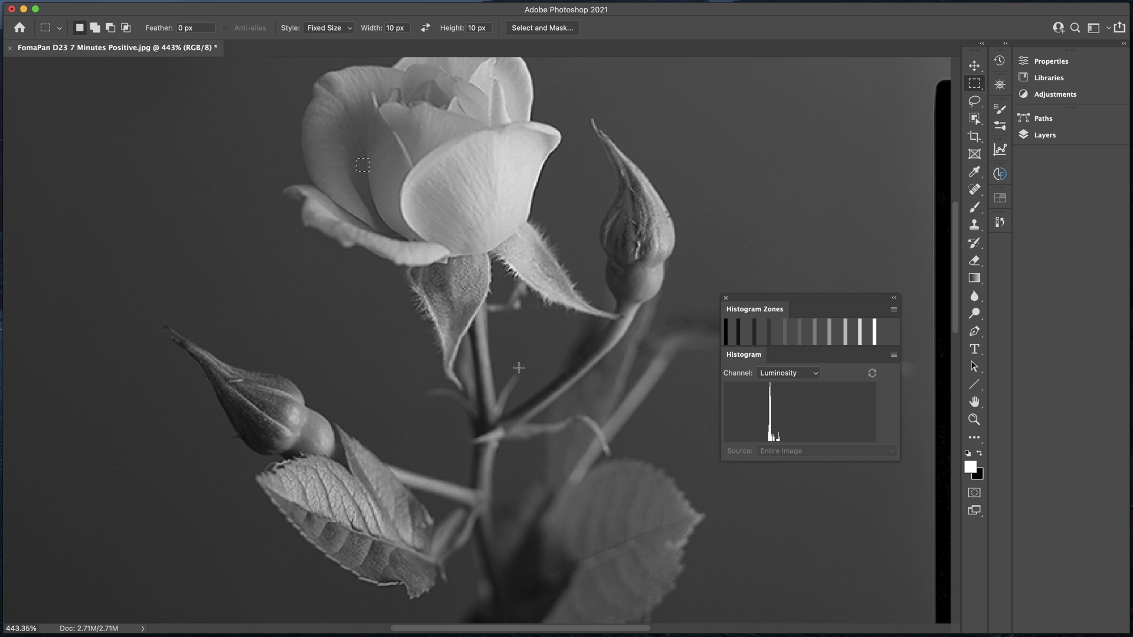
- Scroll around the zoomed image to bring the brightly lit front petal into view
scroll(518, 369, down, 5)
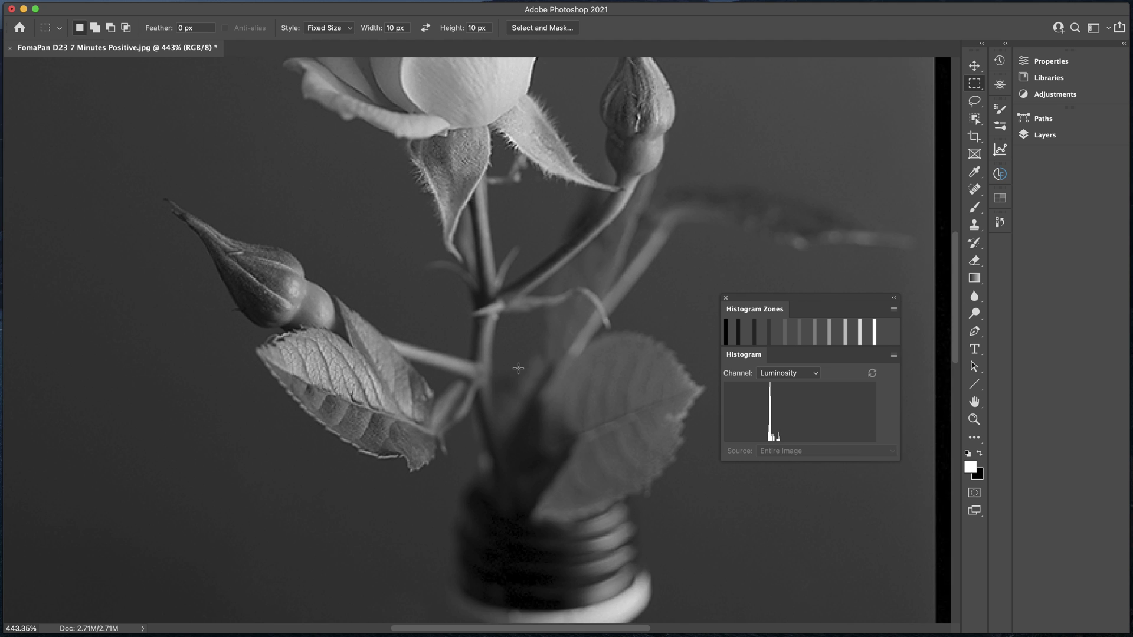
scroll(518, 368, up, 5)
scroll(518, 368, up, 5)
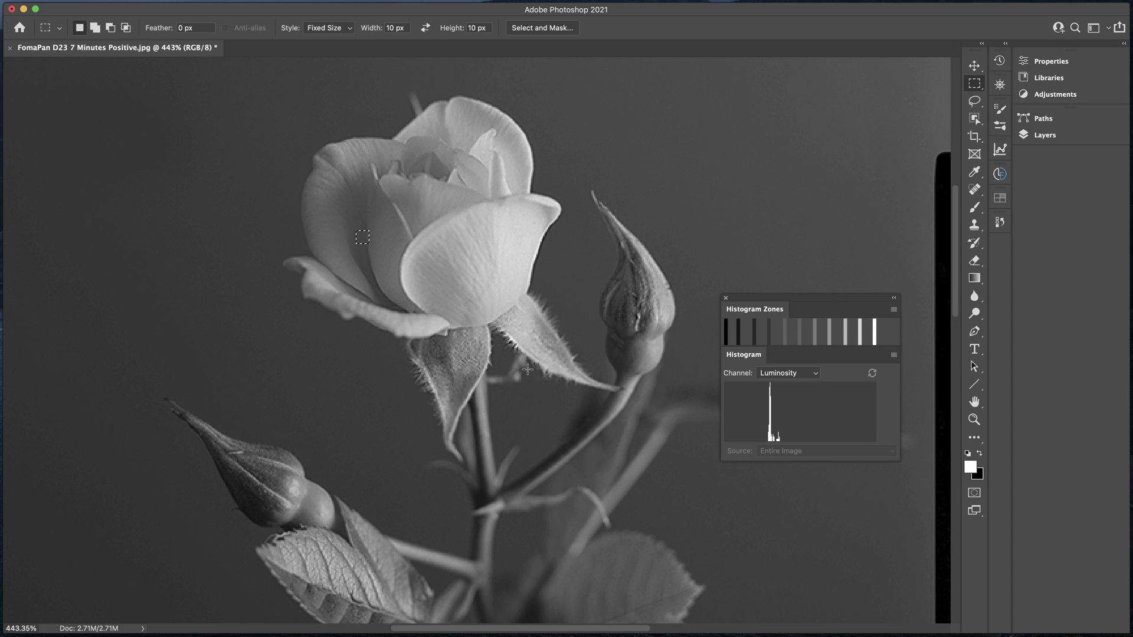
scroll(519, 368, up, 5)
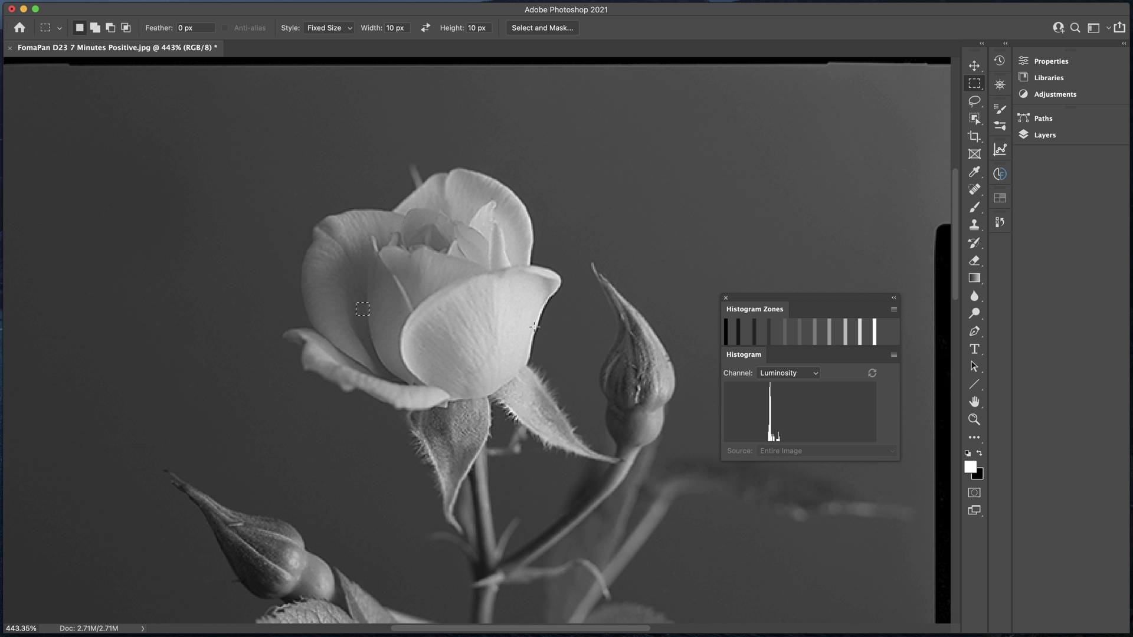
scroll(506, 328, down, 5)
scroll(507, 328, left, 2)
scroll(519, 324, down, 4)
scroll(519, 324, up, 8)
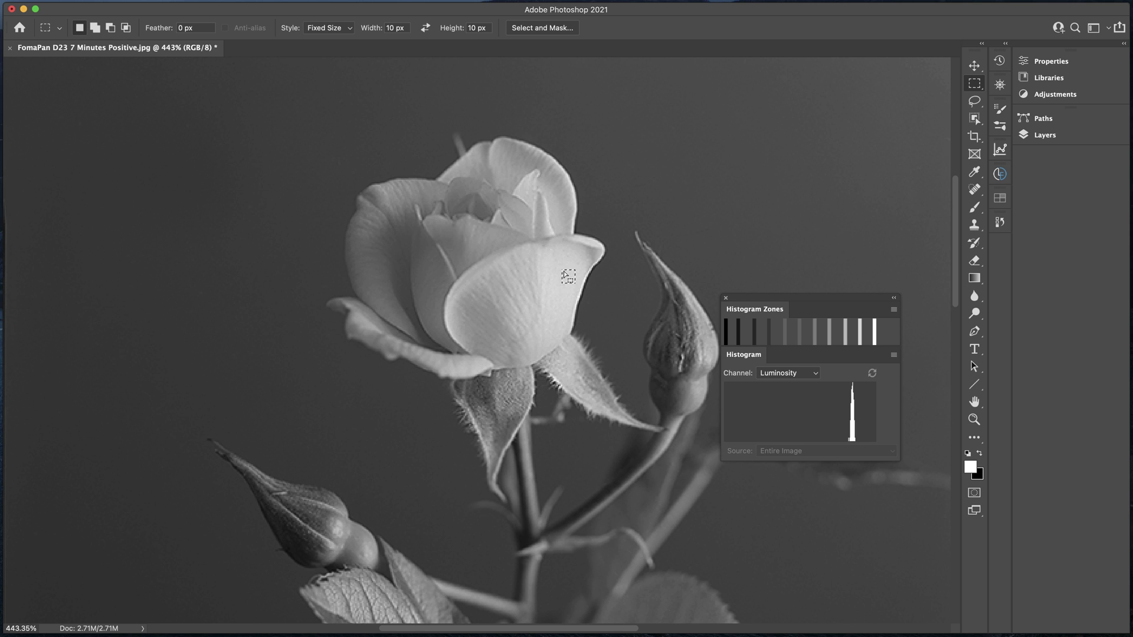
- Scroll the canvas down, right and up to reframe the rose
scroll(564, 271, down, 5)
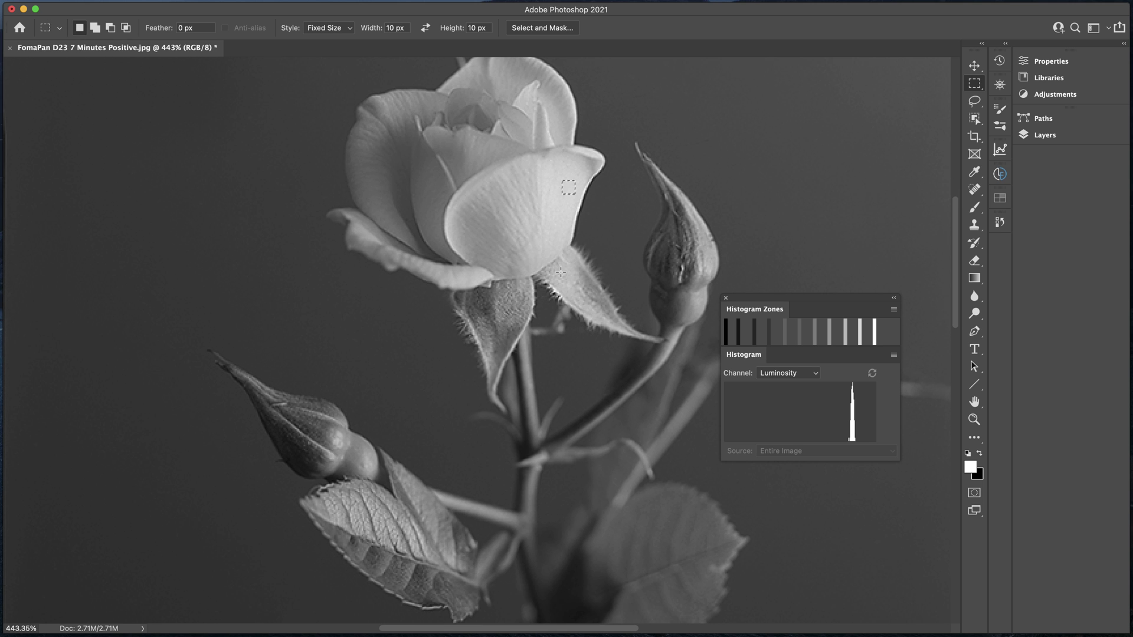
scroll(560, 272, right, 3)
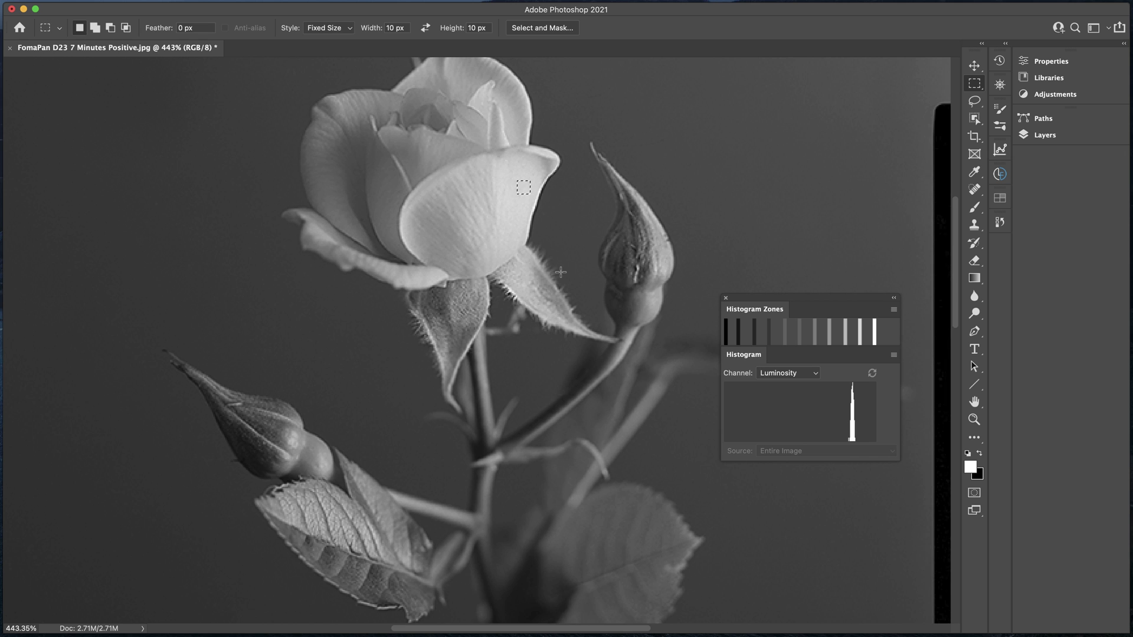
scroll(560, 272, up, 2)
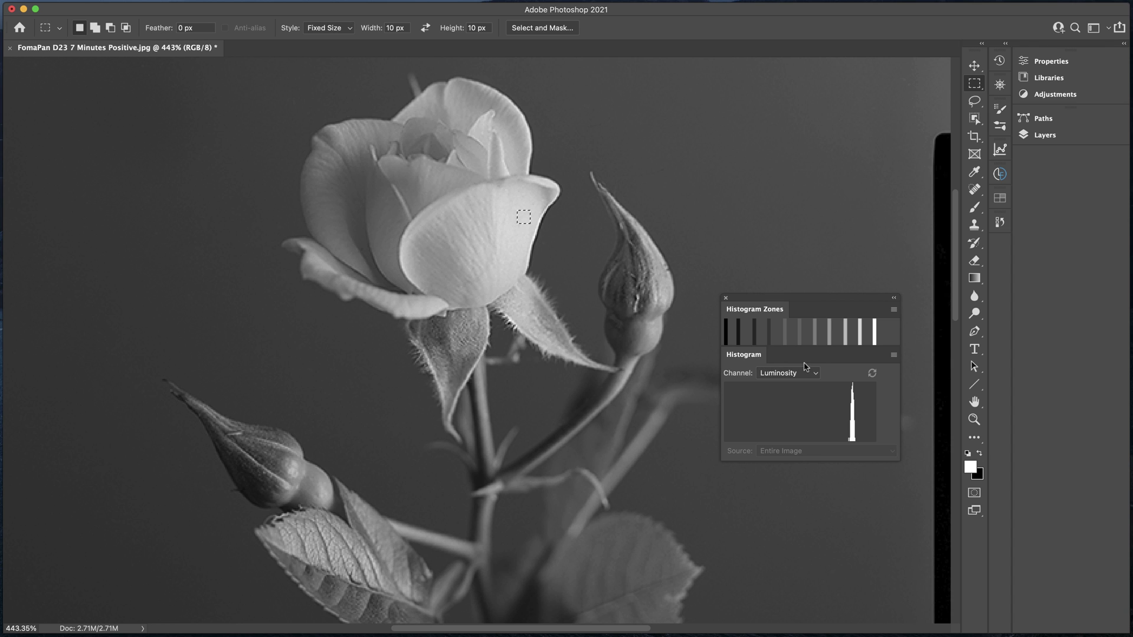
- View the Histogram Zones About dialog showing version 1.0.0, then close it
click(894, 311)
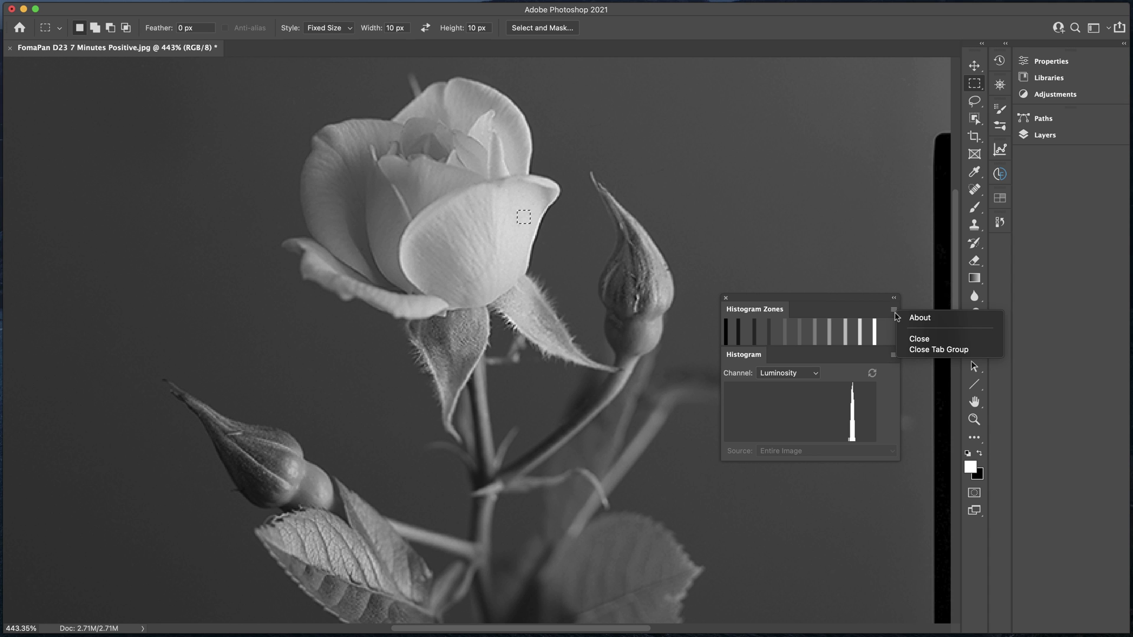
click(928, 322)
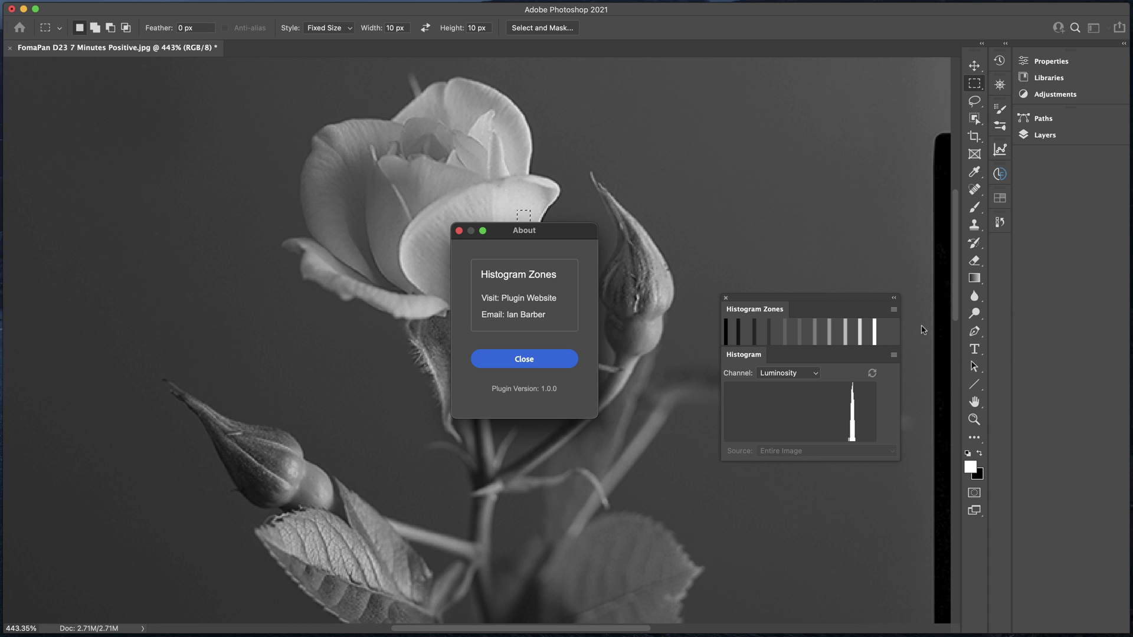
click(537, 366)
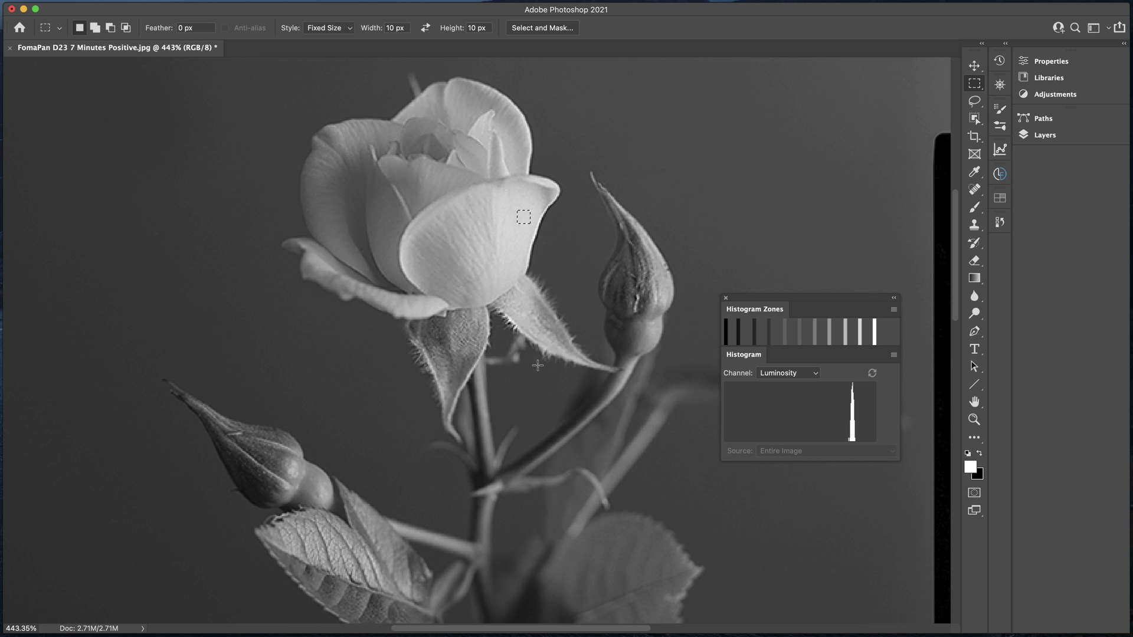